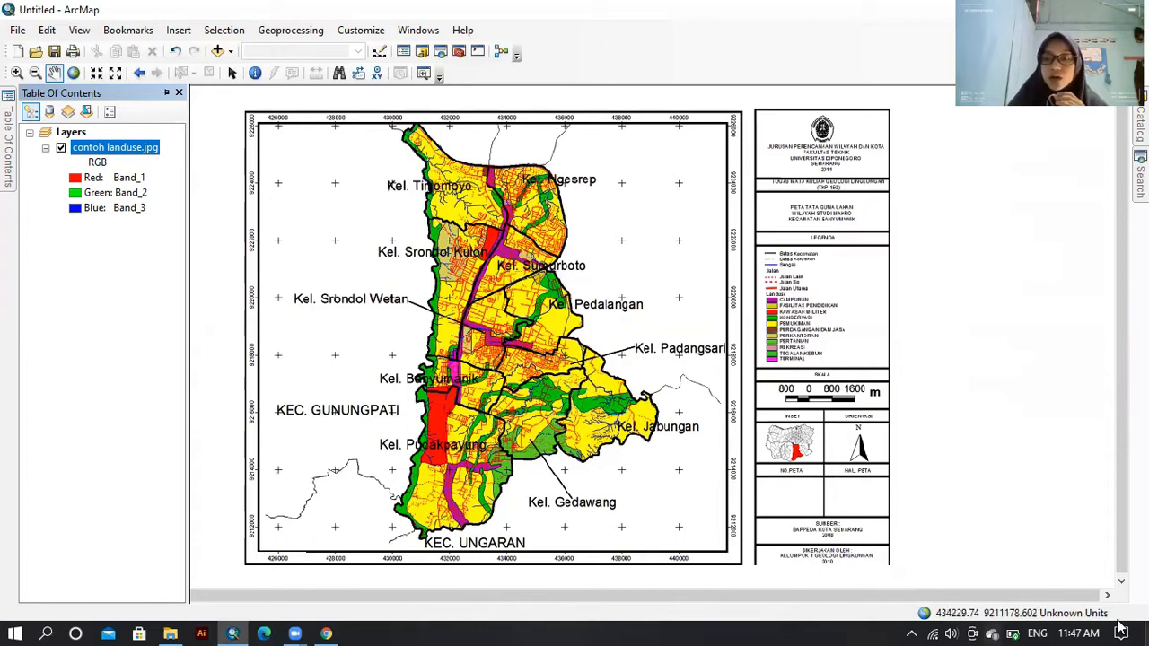
Identify the pixel values of the yellow settlement area near Kel. Pedalangan on the contoh landuse.jpg map, then close the results
{"action": "scroll", "coordinate": [668, 318], "scroll_direction": "up", "scroll_amount": 1}
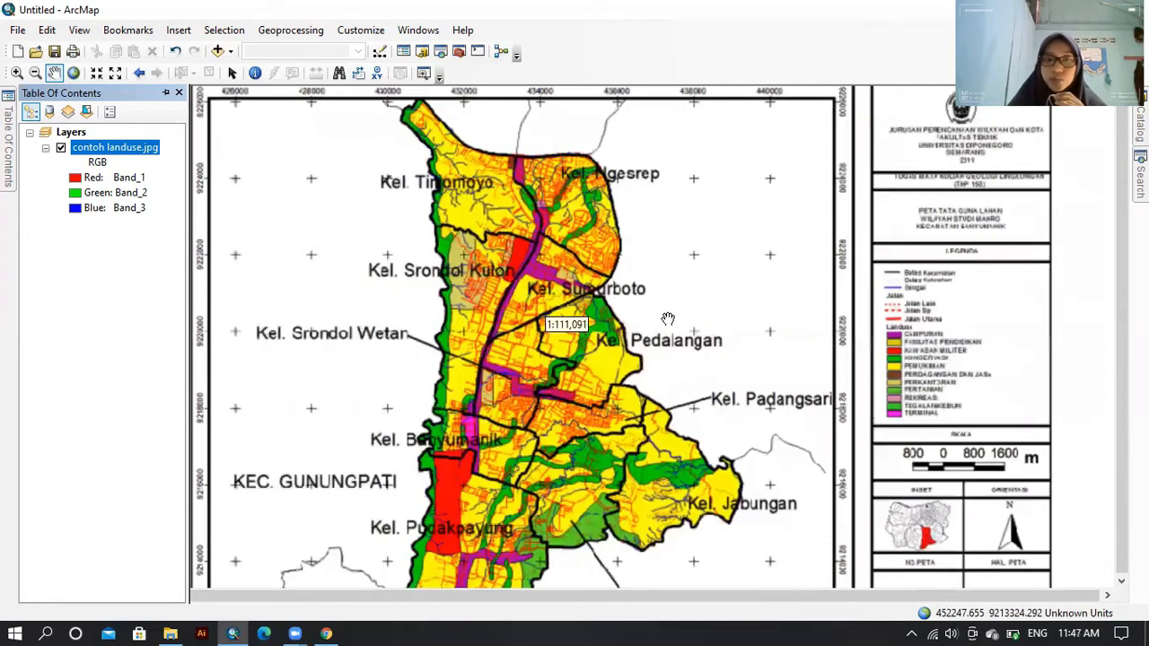
{"action": "scroll", "coordinate": [620, 361], "scroll_direction": "up", "scroll_amount": 2}
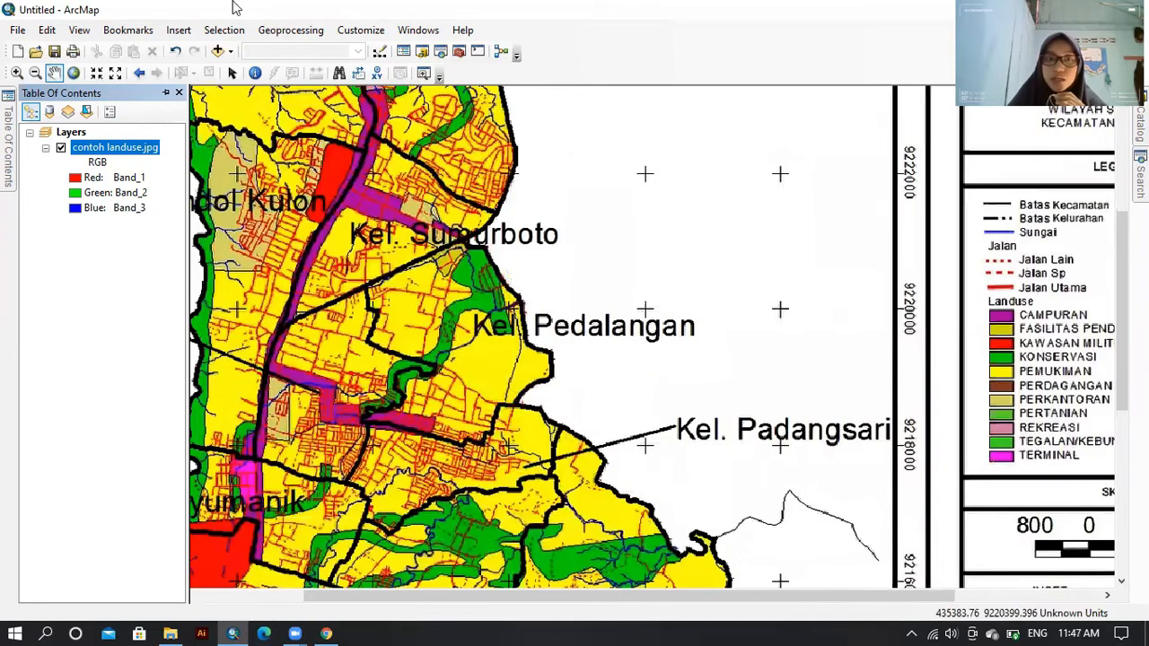
{"action": "left_click", "coordinate": [256, 75]}
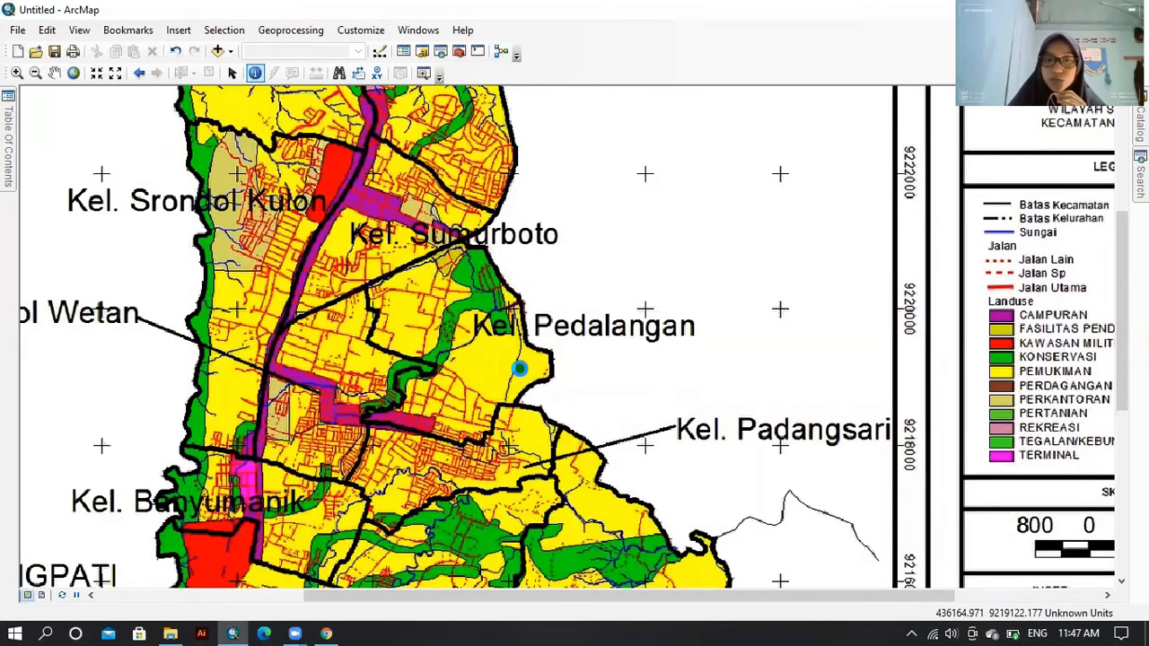
{"action": "left_click", "coordinate": [521, 373]}
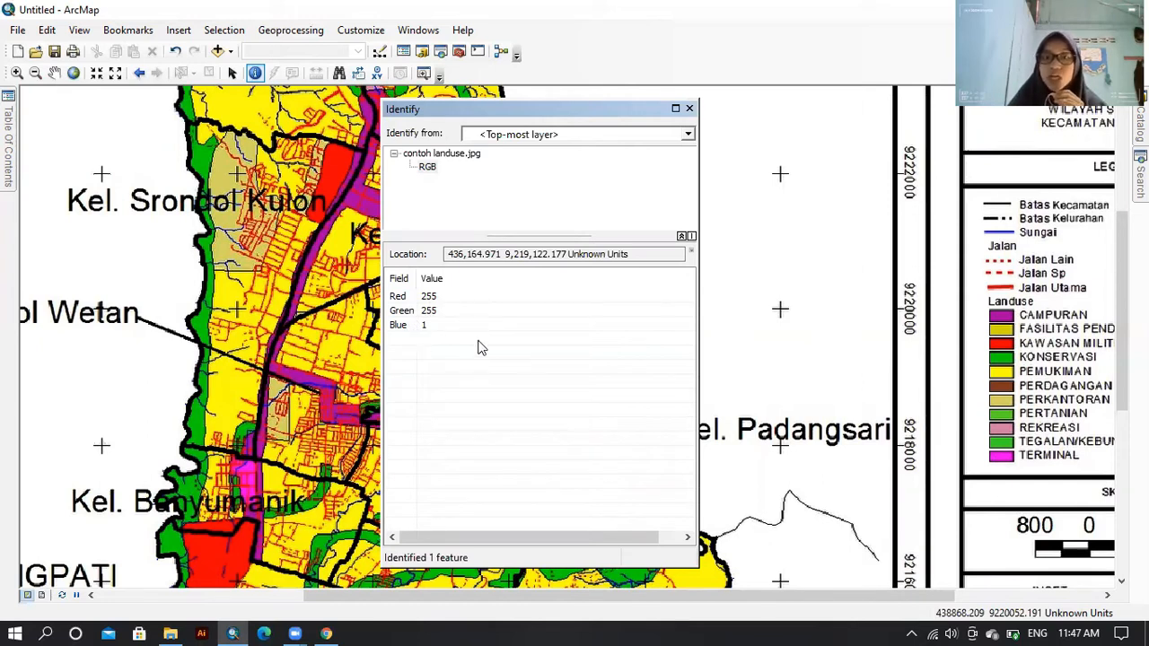
{"action": "left_click", "coordinate": [690, 108]}
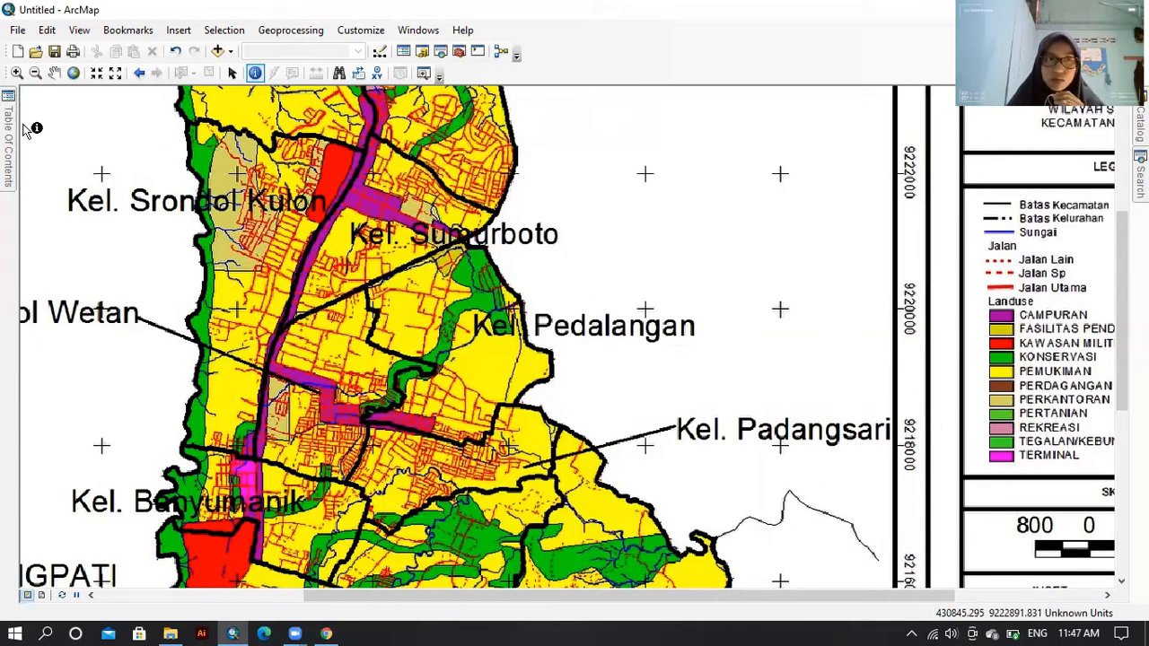
{"action": "left_click", "coordinate": [232, 73]}
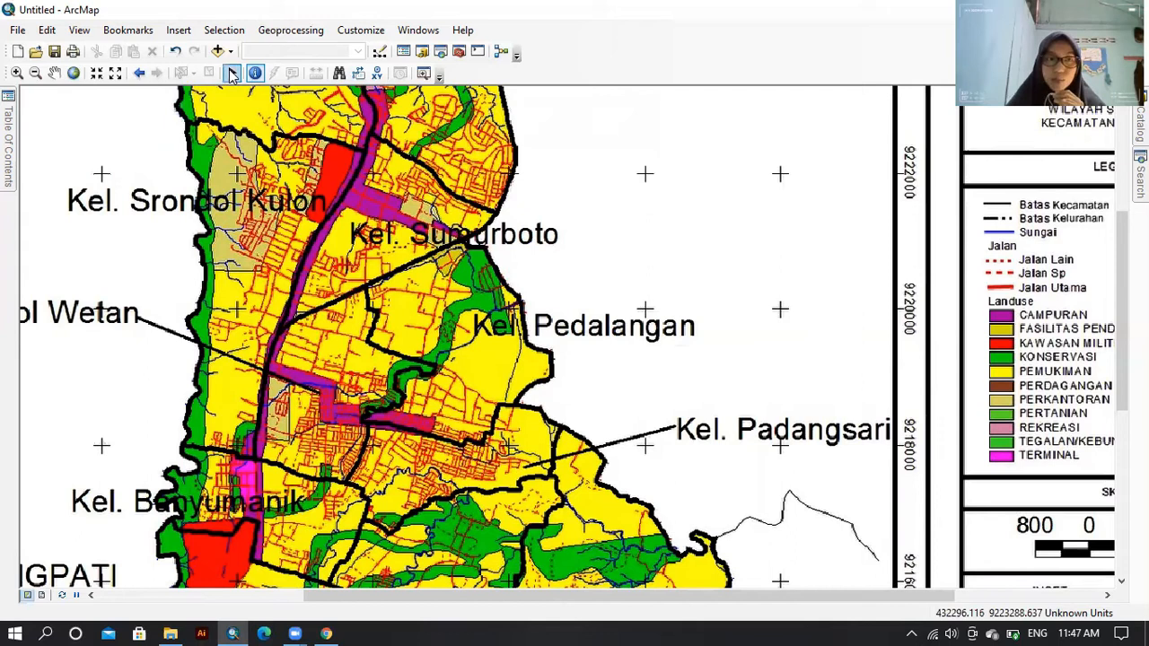
Examine the whole land-use map, including its district areas, legend and coordinate grid
{"action": "scroll", "coordinate": [401, 258], "scroll_direction": "up", "scroll_amount": 2}
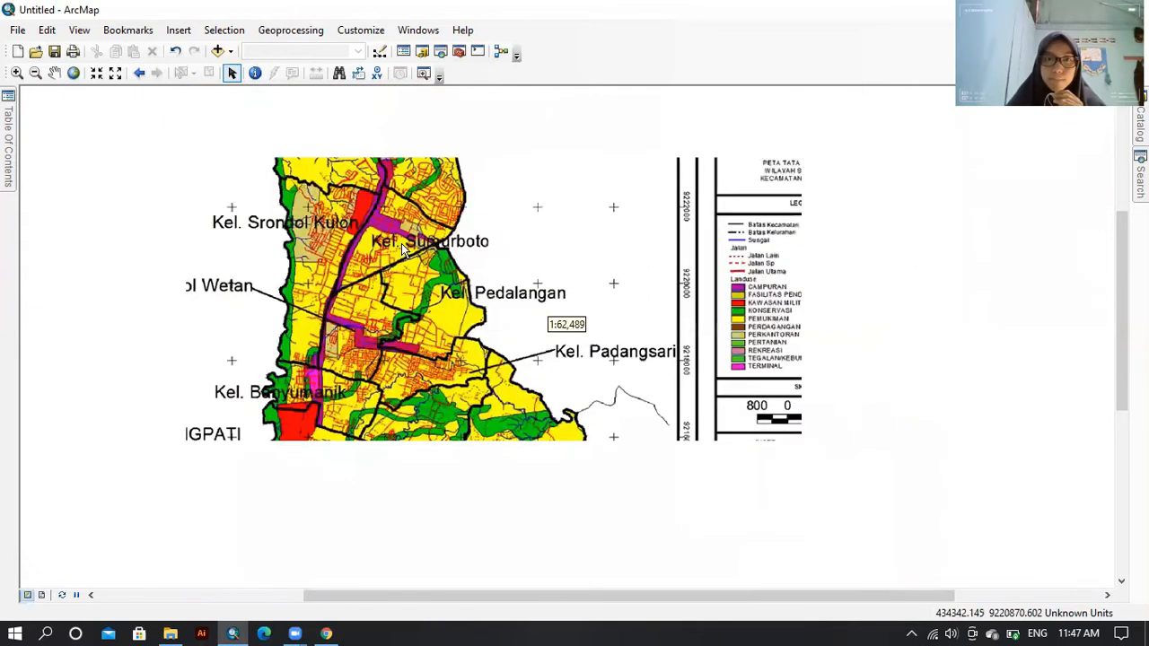
{"action": "scroll", "coordinate": [416, 236], "scroll_direction": "up", "scroll_amount": 2}
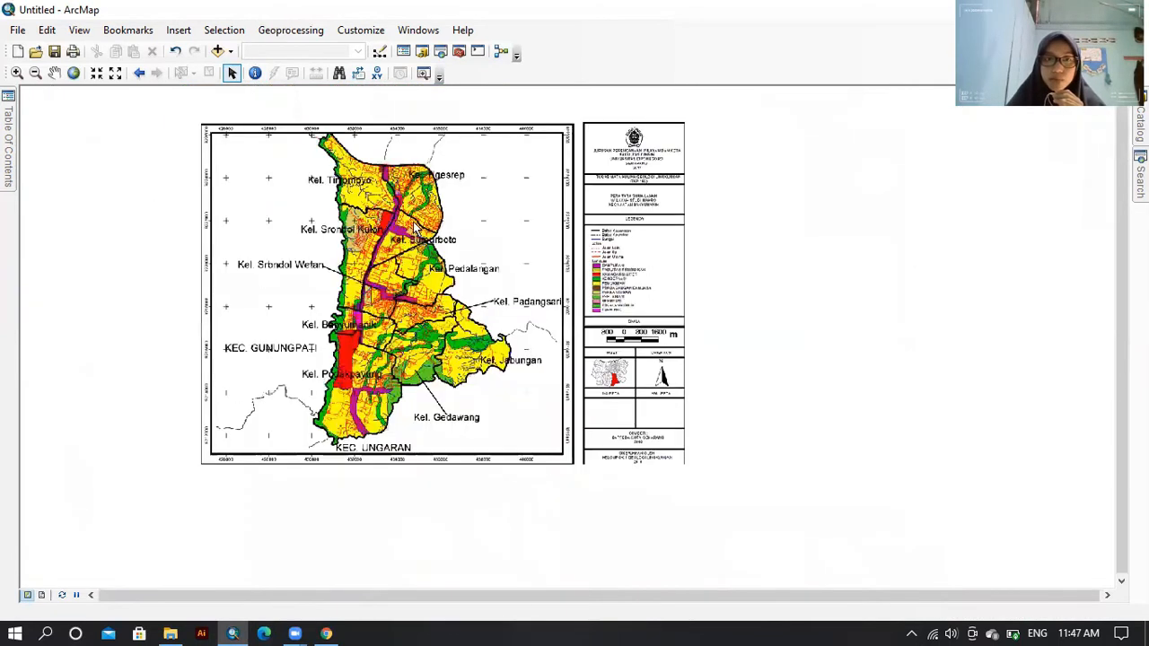
{"action": "left_click", "coordinate": [54, 73]}
{"action": "left_click_drag", "start_coordinate": [484, 280], "coordinate": [554, 308]}
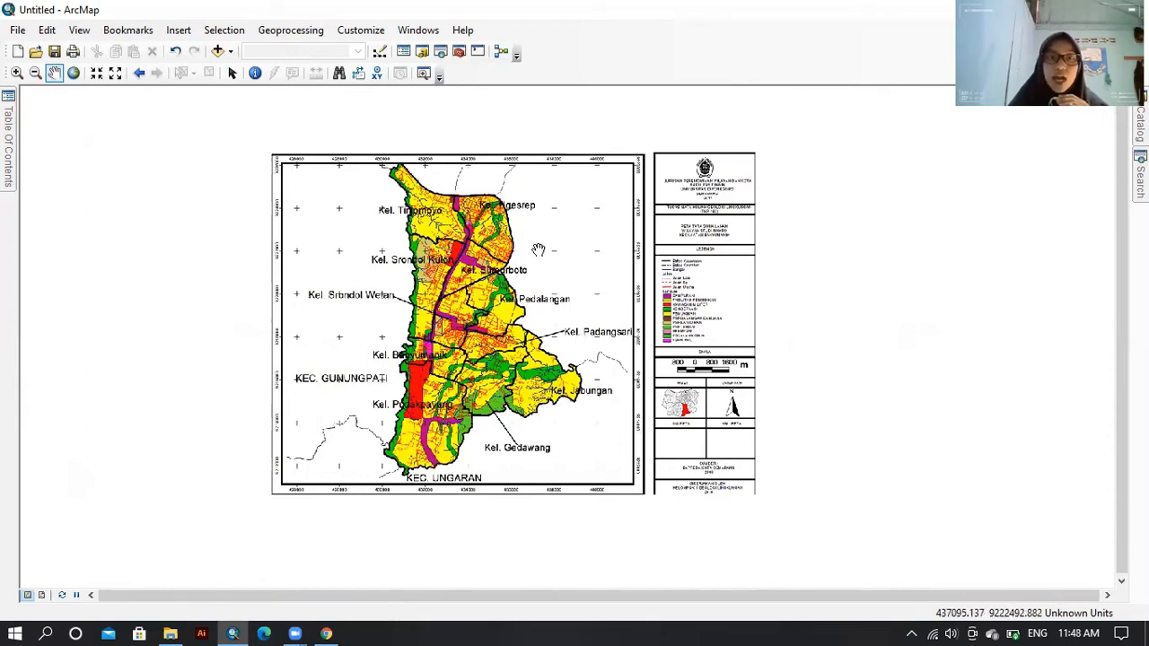
{"action": "scroll", "coordinate": [539, 248], "scroll_direction": "up", "scroll_amount": 1}
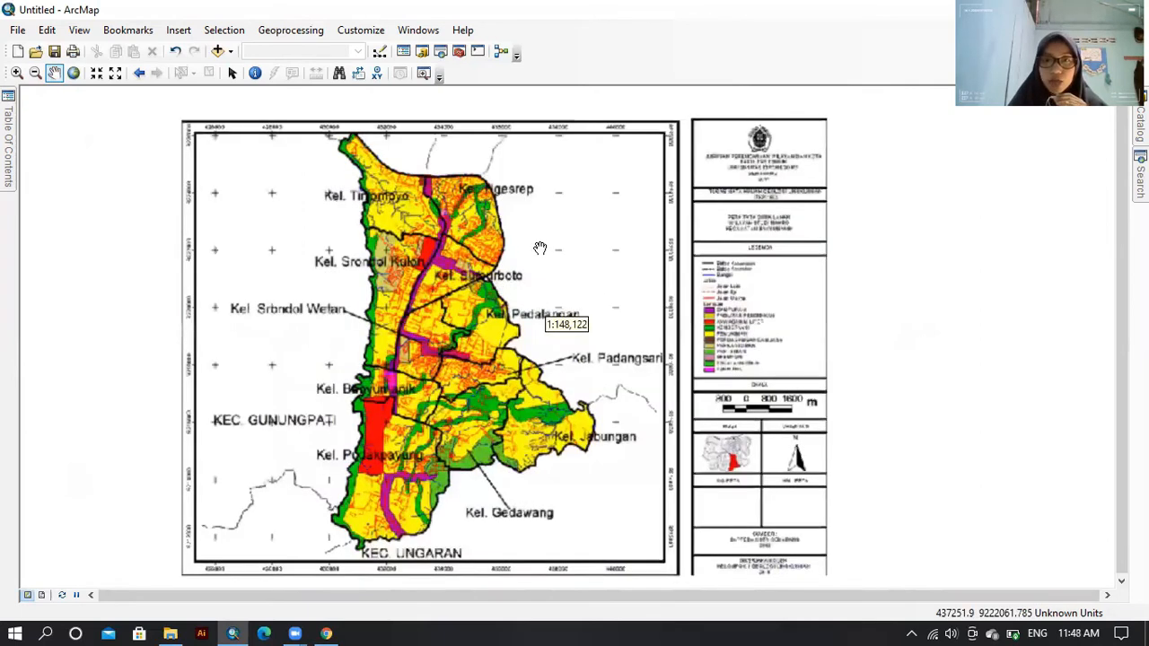
{"action": "scroll", "coordinate": [548, 242], "scroll_direction": "up", "scroll_amount": 1}
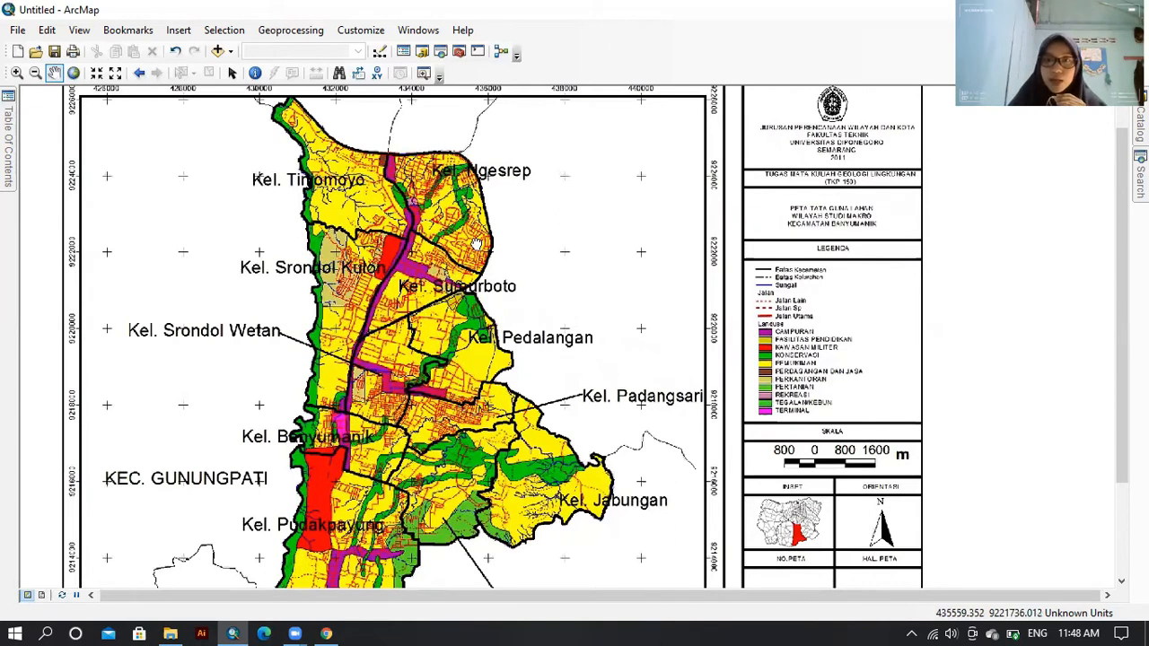
{"action": "left_click_drag", "start_coordinate": [485, 307], "coordinate": [508, 308]}
{"action": "scroll", "coordinate": [711, 332], "scroll_direction": "up", "scroll_amount": 1}
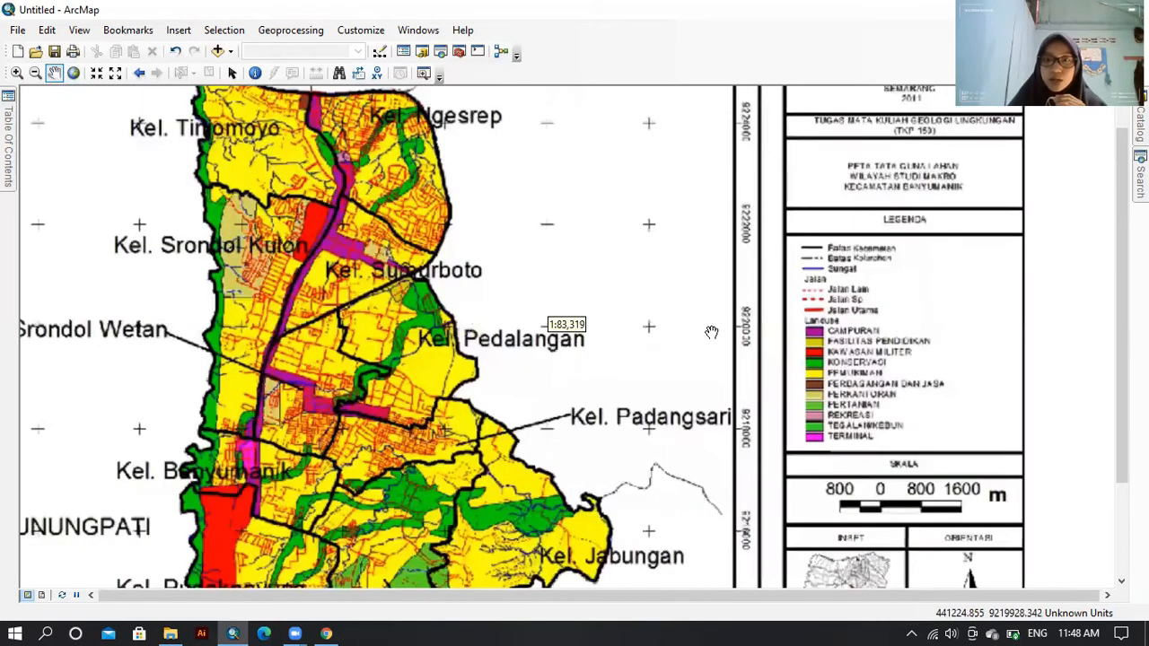
{"action": "scroll", "coordinate": [710, 332], "scroll_direction": "up", "scroll_amount": 1}
{"action": "scroll", "coordinate": [711, 332], "scroll_direction": "down", "scroll_amount": 1}
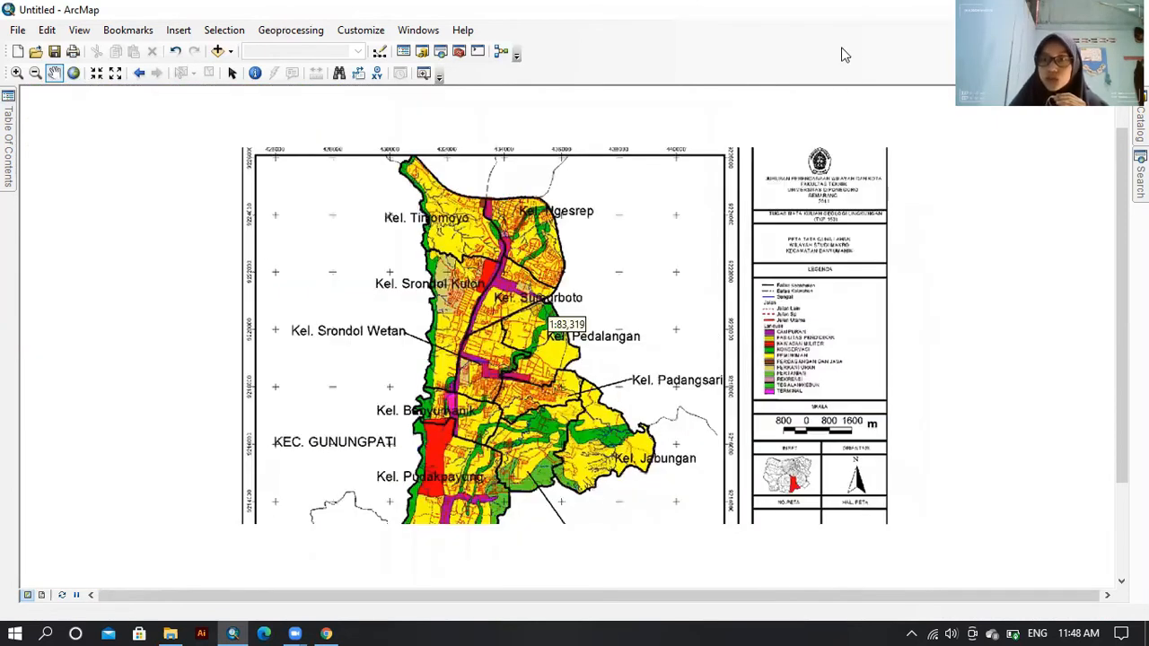
Display the Georeferencing toolbar for contoh landuse.jpg and review its Auto Adjust option
{"action": "right_click", "coordinate": [878, 48]}
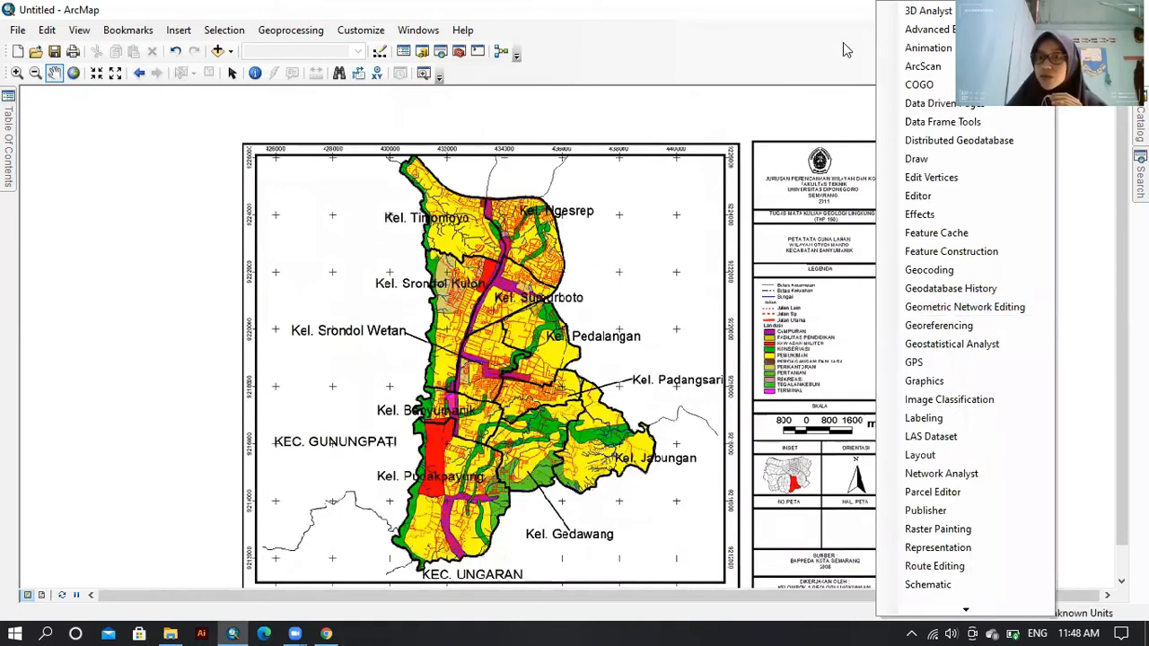
{"action": "left_click", "coordinate": [1013, 321]}
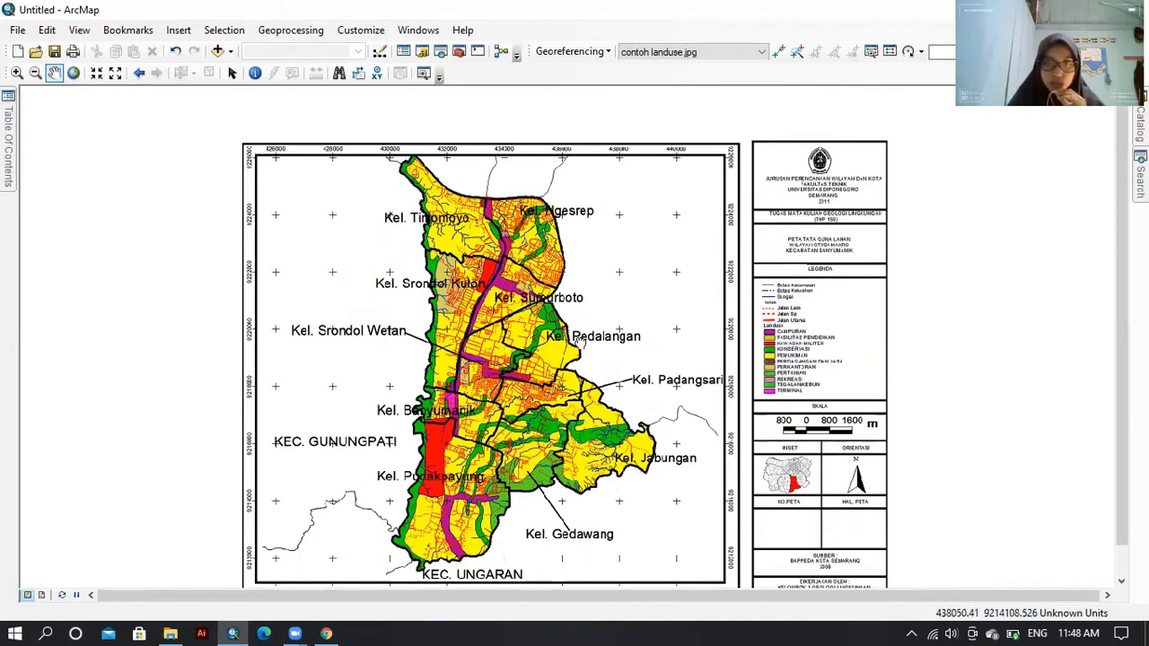
{"action": "left_click_drag", "start_coordinate": [576, 344], "coordinate": [632, 301]}
{"action": "left_click_drag", "start_coordinate": [581, 346], "coordinate": [572, 356]}
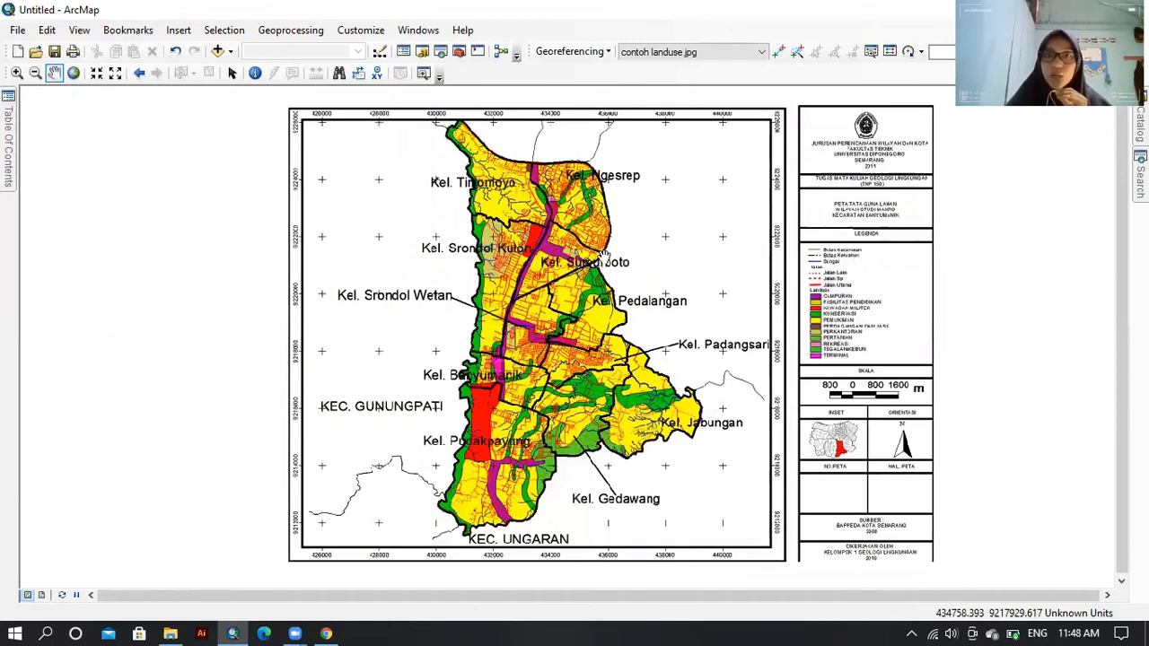
{"action": "left_click", "coordinate": [603, 55]}
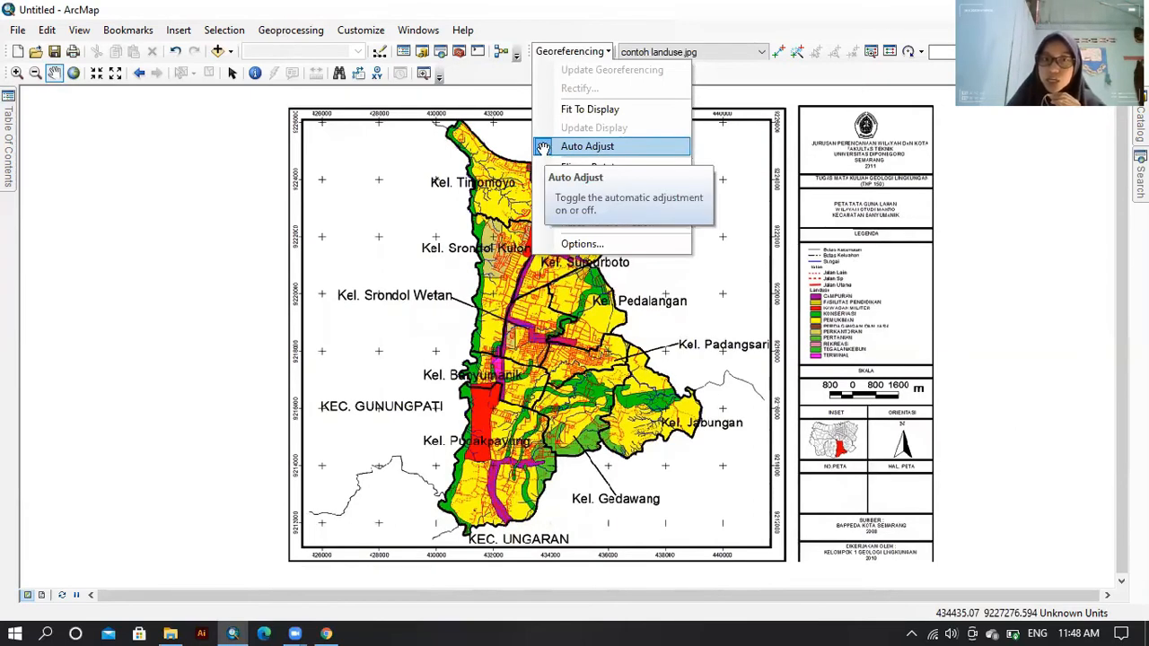
{"action": "left_click", "coordinate": [616, 348]}
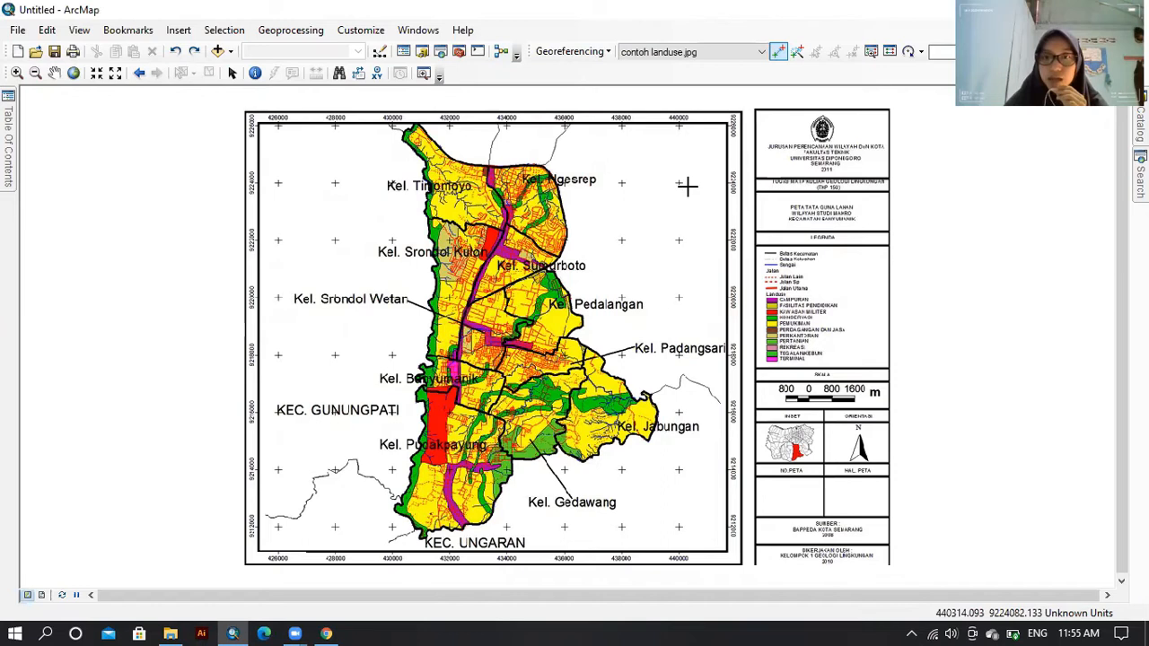
Place the first control point at the centre of the grid cross where 440000 meets 9224000, east of Kel. Ngesrep
{"action": "scroll", "coordinate": [687, 186], "scroll_direction": "down", "scroll_amount": 2}
{"action": "scroll", "coordinate": [688, 186], "scroll_direction": "up", "scroll_amount": 3}
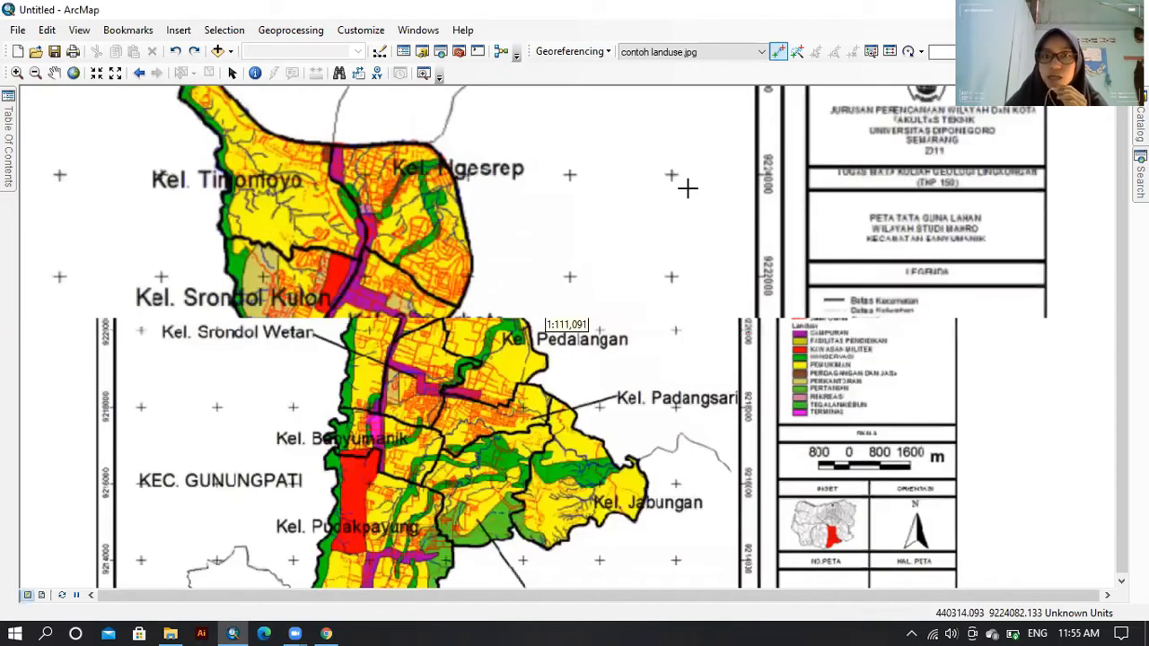
{"action": "scroll", "coordinate": [688, 185], "scroll_direction": "up", "scroll_amount": 2}
{"action": "scroll", "coordinate": [688, 186], "scroll_direction": "up", "scroll_amount": 3}
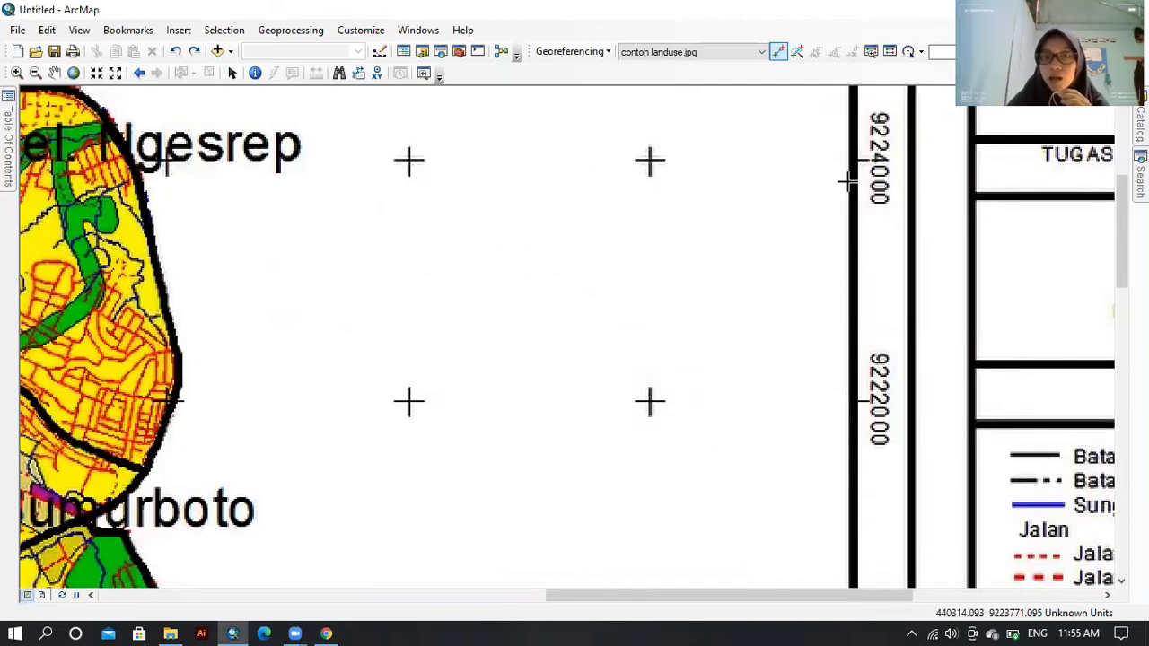
{"action": "scroll", "coordinate": [805, 166], "scroll_direction": "up", "scroll_amount": 1}
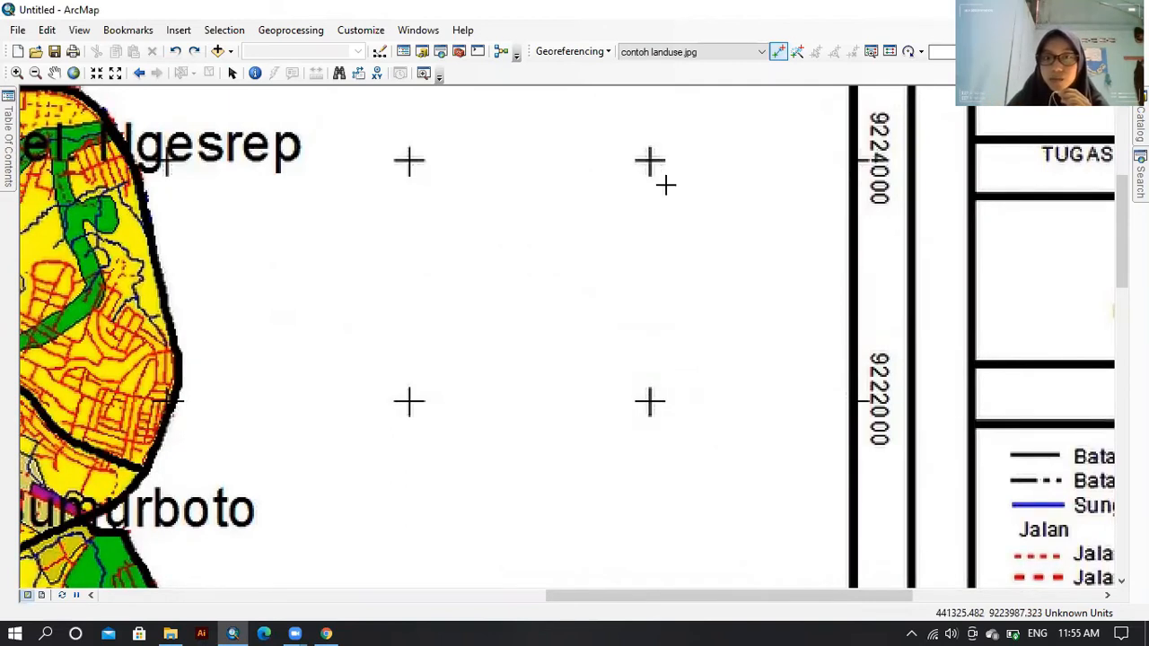
{"action": "scroll", "coordinate": [669, 181], "scroll_direction": "up", "scroll_amount": 3}
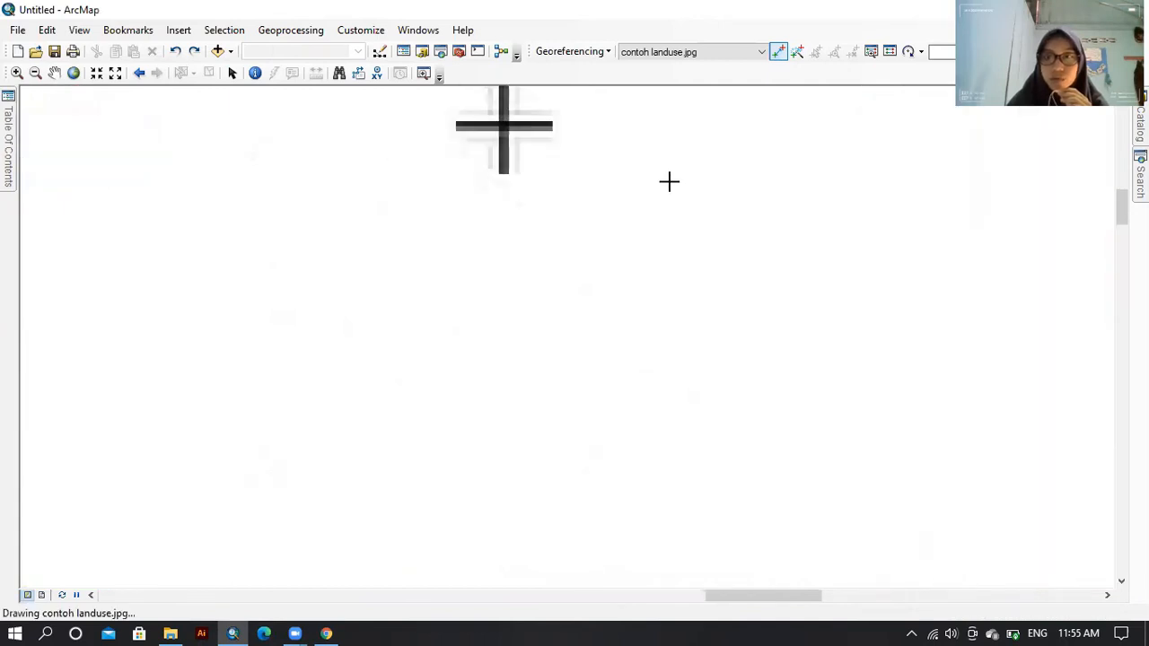
{"action": "scroll", "coordinate": [668, 181], "scroll_direction": "up", "scroll_amount": 1}
{"action": "left_click_drag", "start_coordinate": [1122, 204], "coordinate": [1122, 196]}
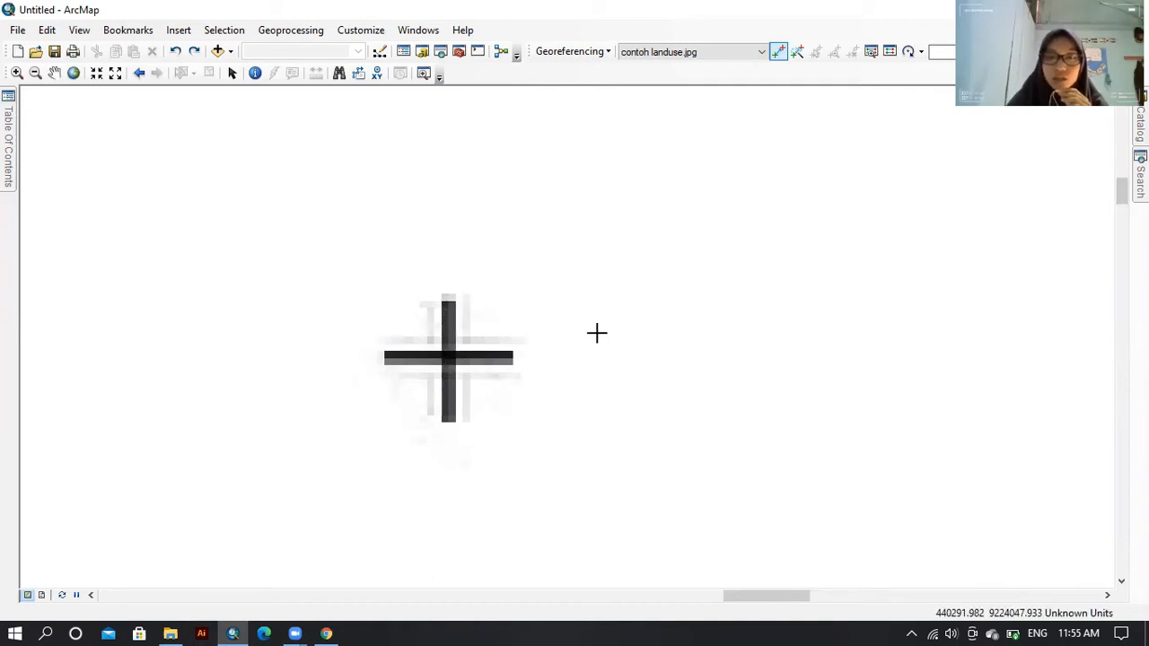
{"action": "scroll", "coordinate": [597, 333], "scroll_direction": "up", "scroll_amount": 3}
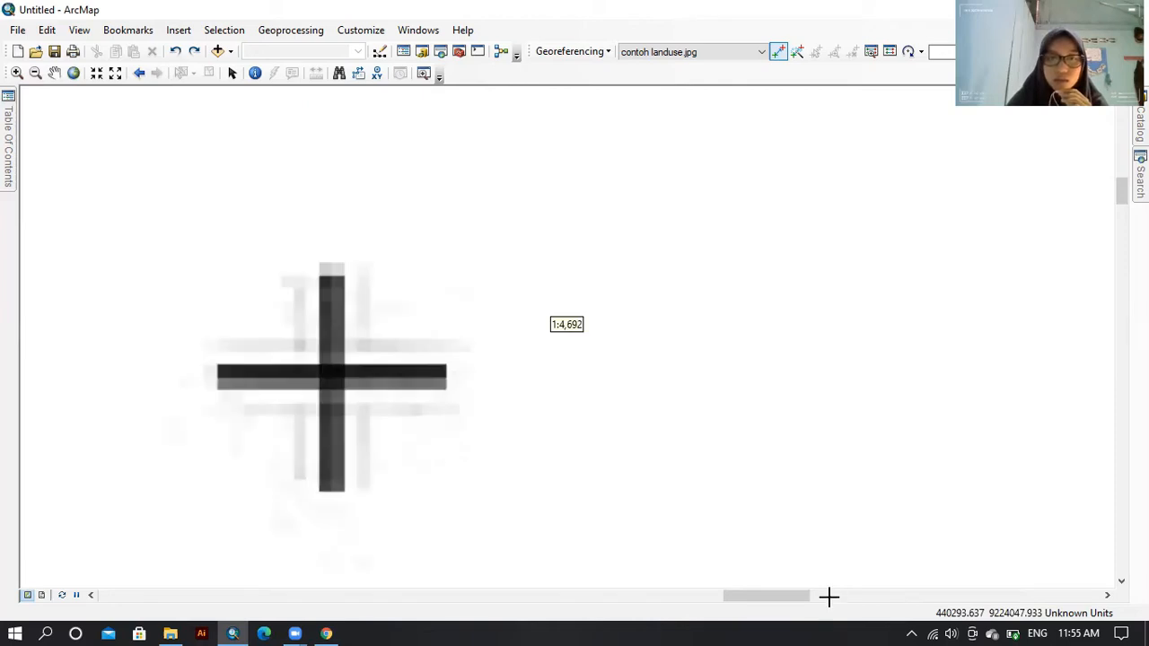
{"action": "left_click_drag", "start_coordinate": [775, 596], "coordinate": [760, 597]}
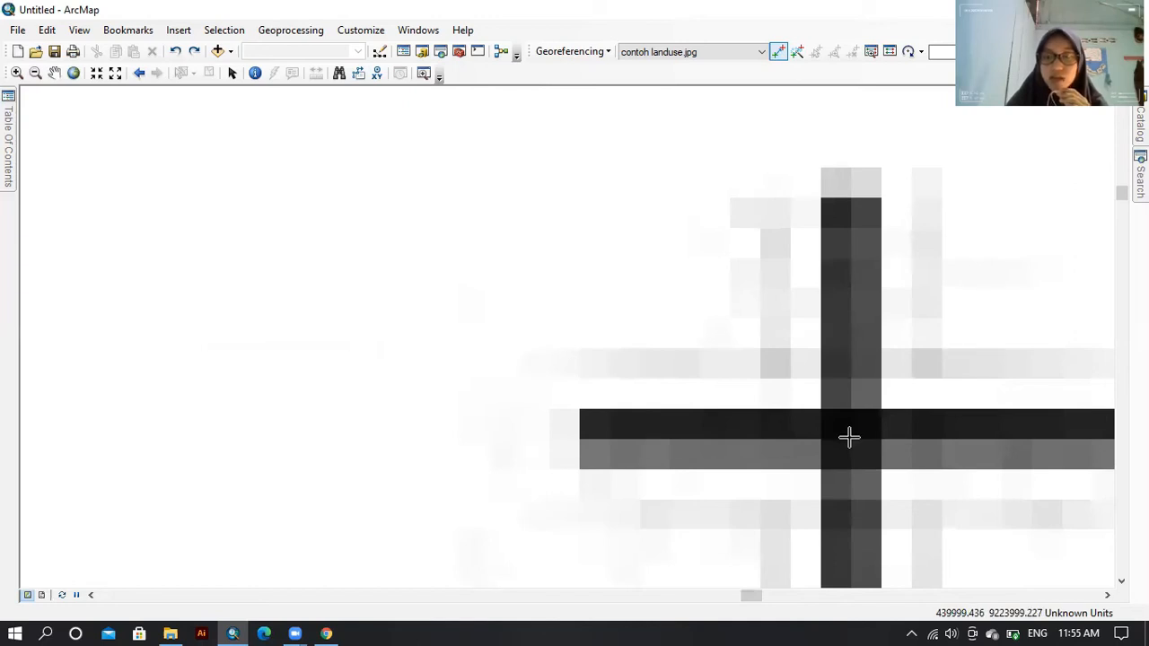
{"action": "left_click", "coordinate": [849, 437]}
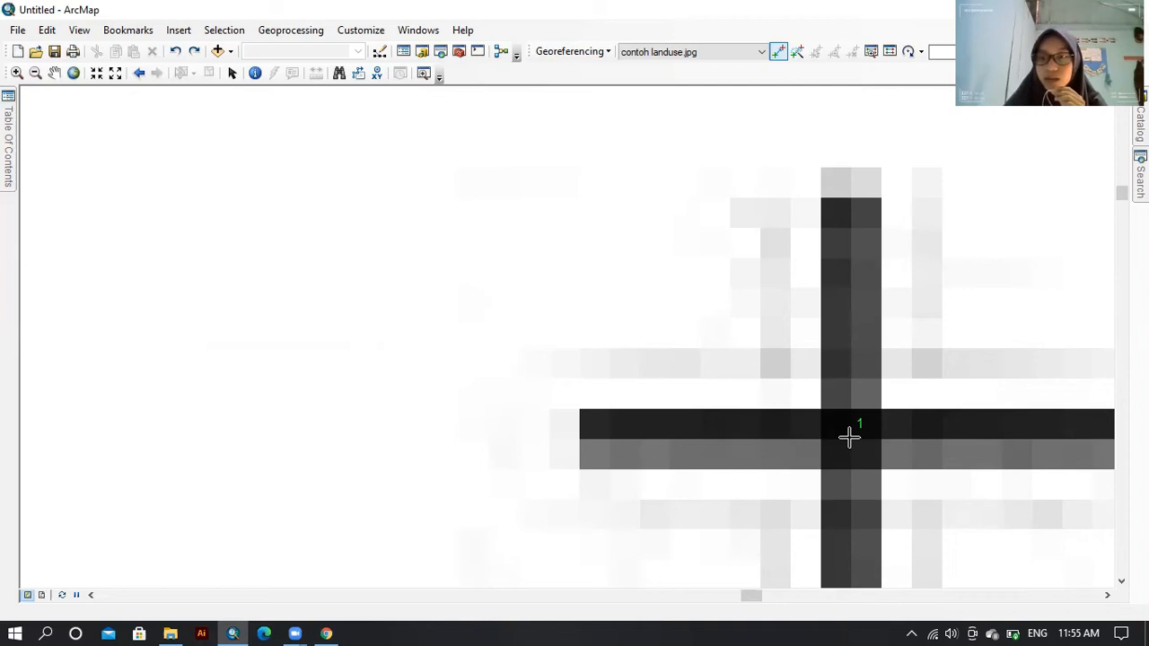
Open coordinate entry for the first control point and set its X coordinate to 440000
{"action": "scroll", "coordinate": [849, 437], "scroll_direction": "up", "scroll_amount": 1}
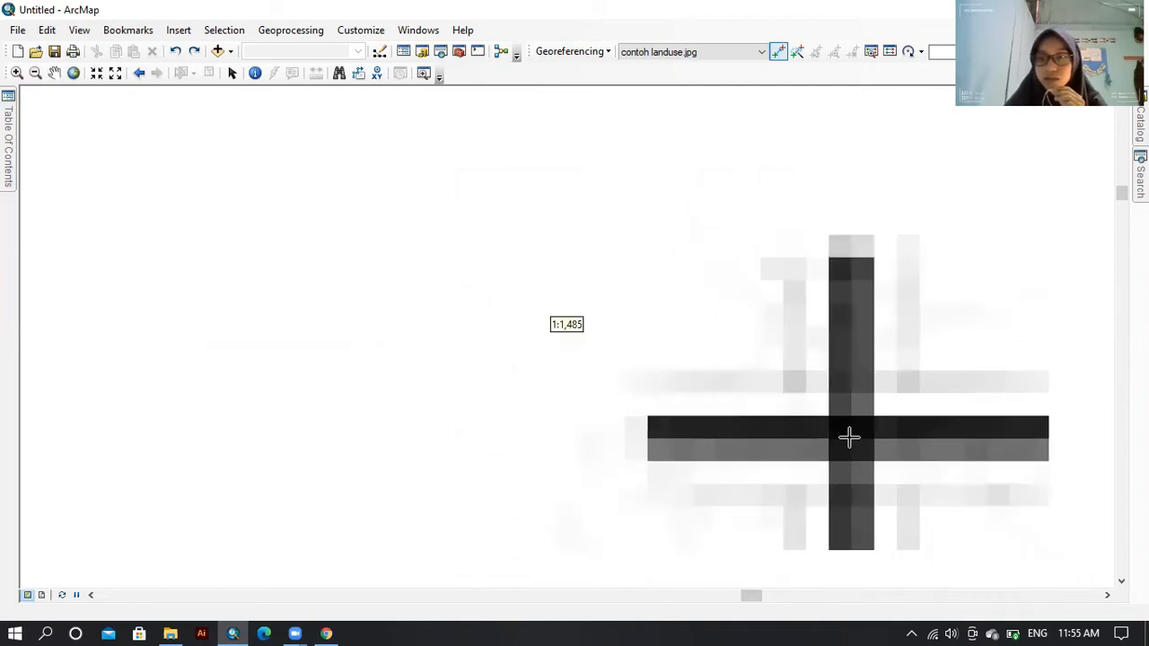
{"action": "scroll", "coordinate": [849, 437], "scroll_direction": "up", "scroll_amount": 1}
{"action": "scroll", "coordinate": [849, 437], "scroll_direction": "up", "scroll_amount": 1}
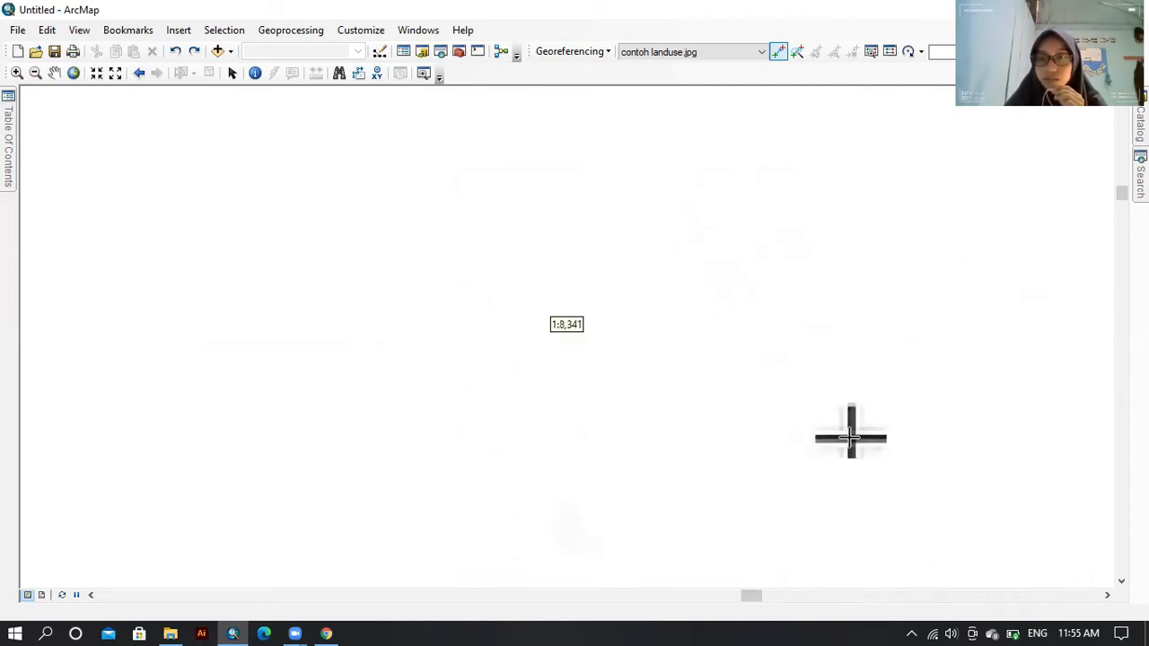
{"action": "scroll", "coordinate": [849, 437], "scroll_direction": "up", "scroll_amount": 1}
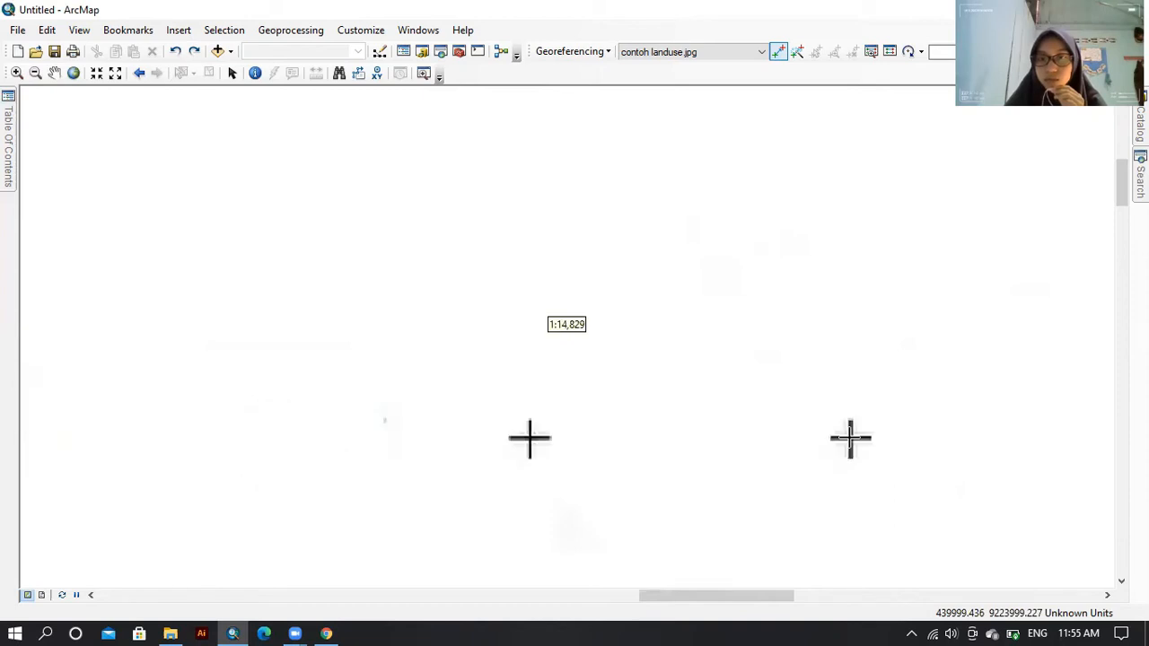
{"action": "scroll", "coordinate": [849, 437], "scroll_direction": "up", "scroll_amount": 1}
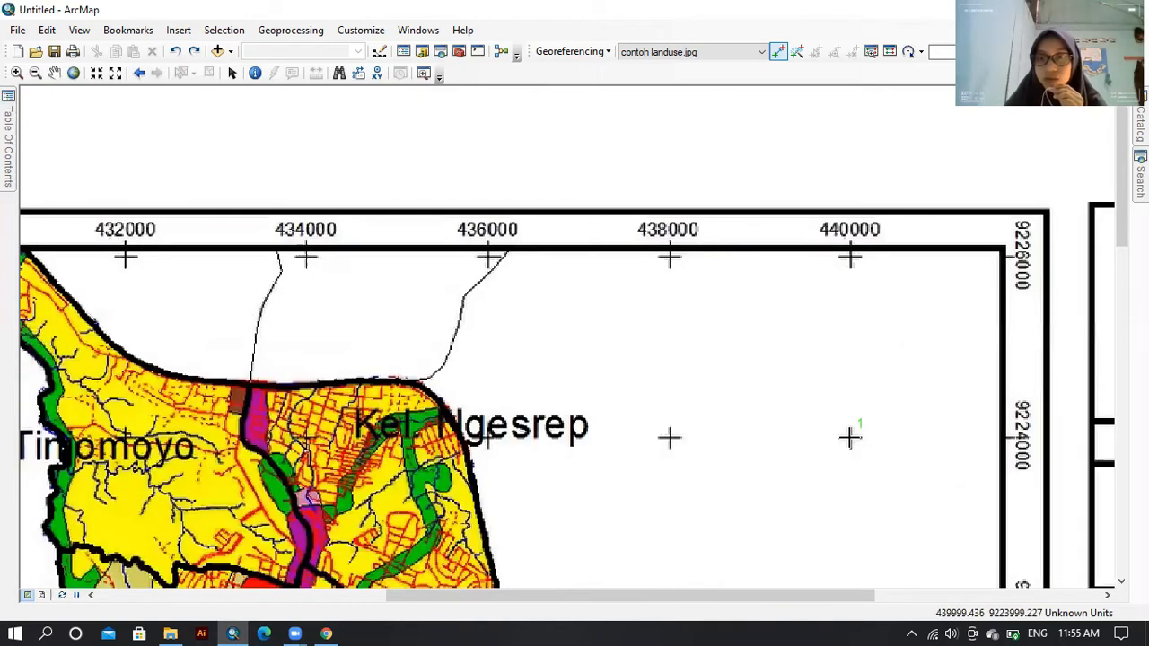
{"action": "right_click", "coordinate": [850, 438]}
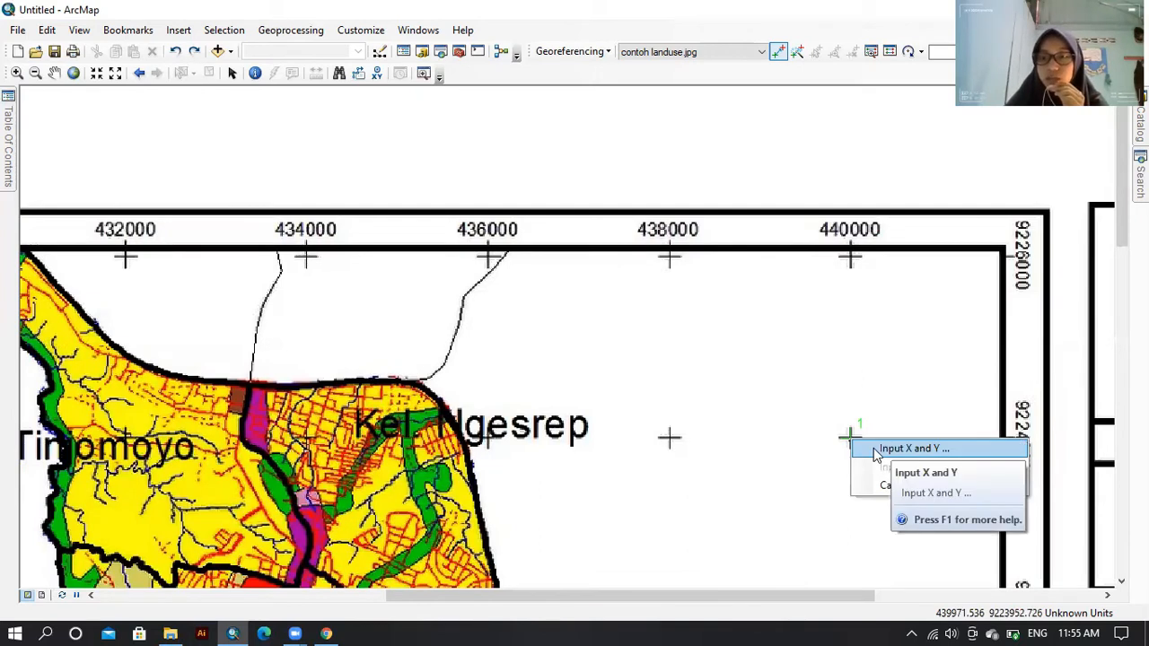
{"action": "left_click", "coordinate": [912, 448]}
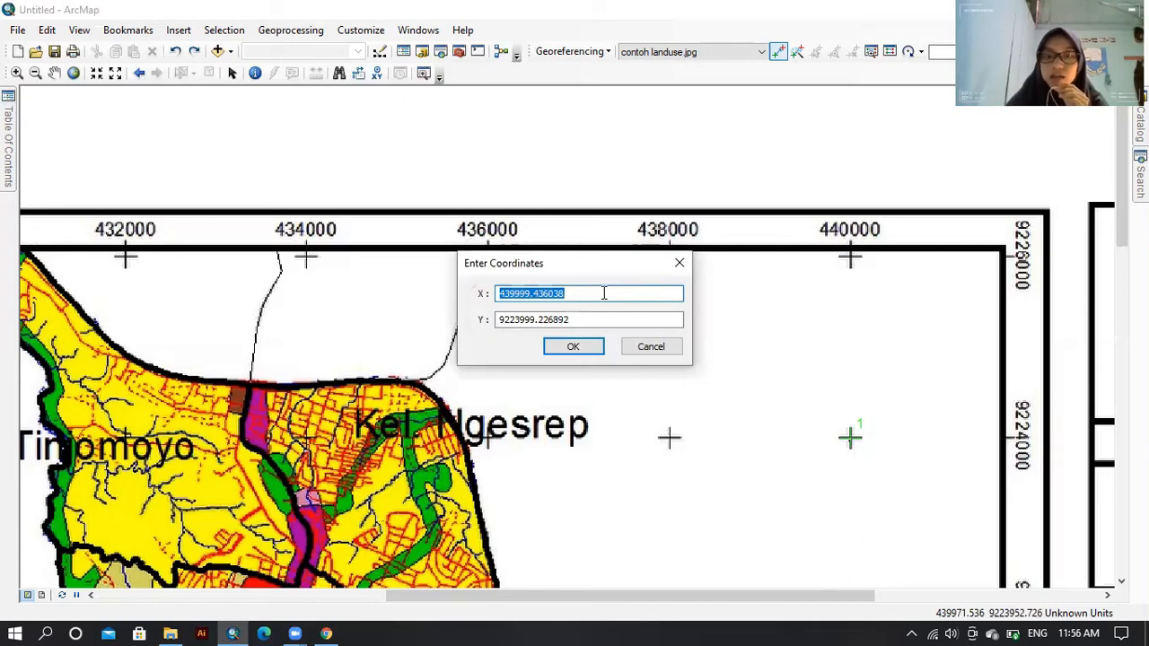
{"action": "key", "text": "BackSpace"}
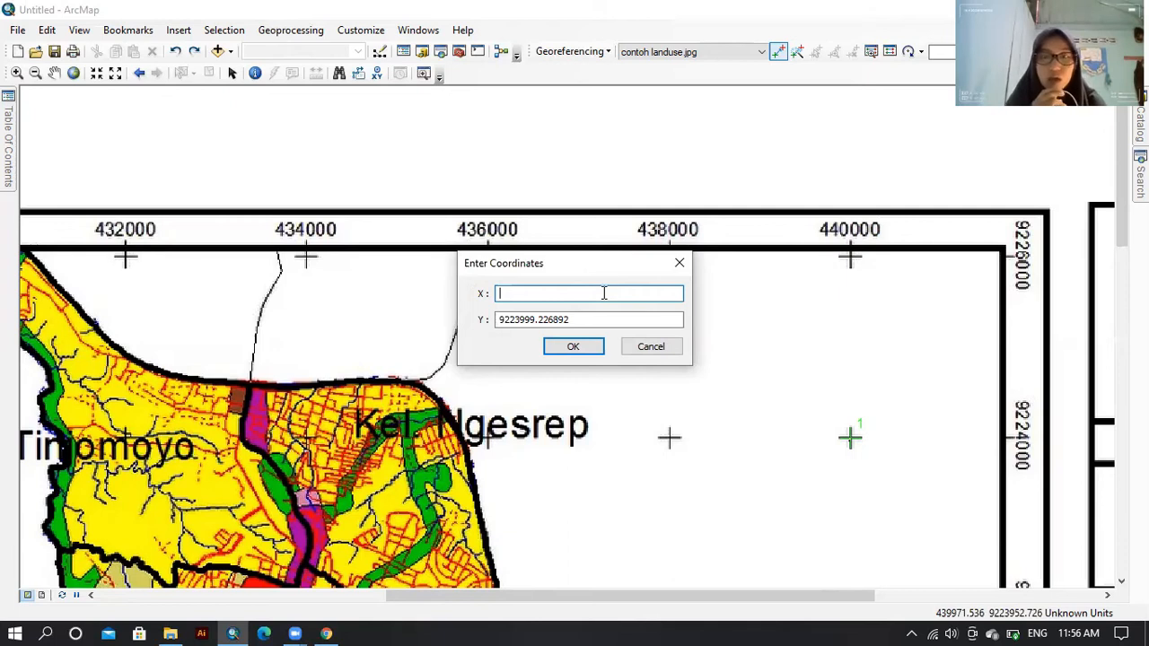
{"action": "type", "text": "440000"}
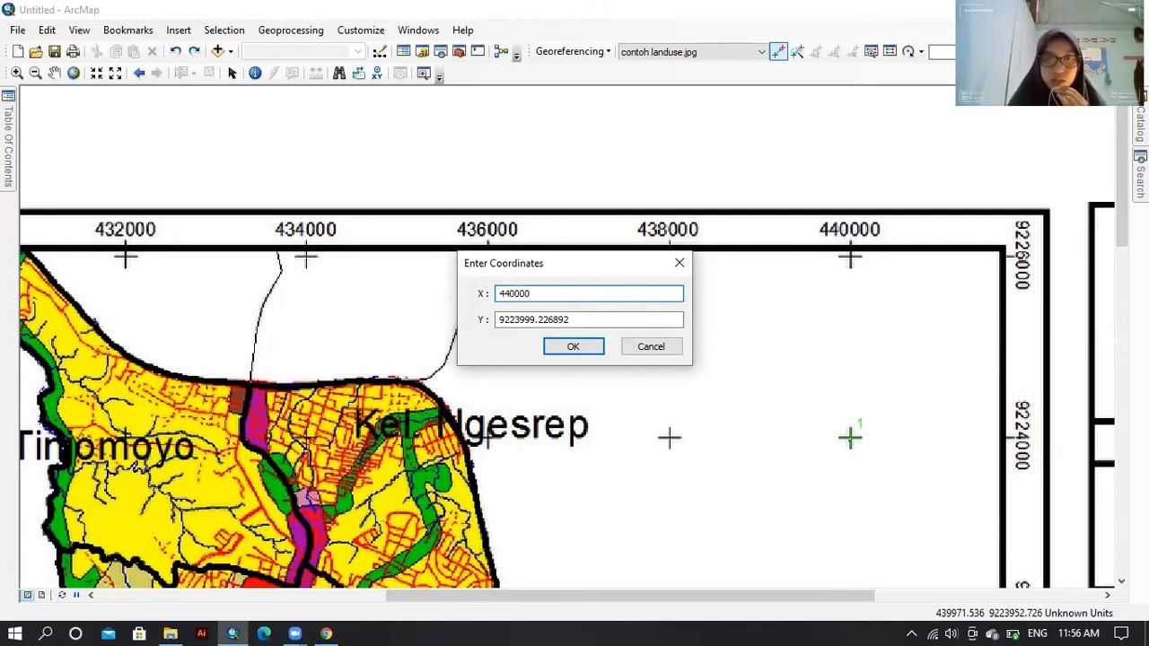
Set the first control point's Y coordinate to 9224000 and apply its coordinates
{"action": "left_click", "coordinate": [580, 316]}
{"action": "key", "text": "BackSpace"}
{"action": "key", "text": "BackSpace"}
{"action": "key", "text": "BackSpace"}
{"action": "key", "text": "BackSpace"}
{"action": "key", "text": "BackSpace"}
{"action": "key", "text": "BackSpace"}
{"action": "key", "text": "BackSpace"}
{"action": "key", "text": "BackSpace"}
{"action": "key", "text": "BackSpace"}
{"action": "key", "text": "BackSpace"}
{"action": "key", "text": "BackSpace"}
{"action": "key", "text": "BackSpace"}
{"action": "key", "text": "BackSpace"}
{"action": "key", "text": "BackSpace"}
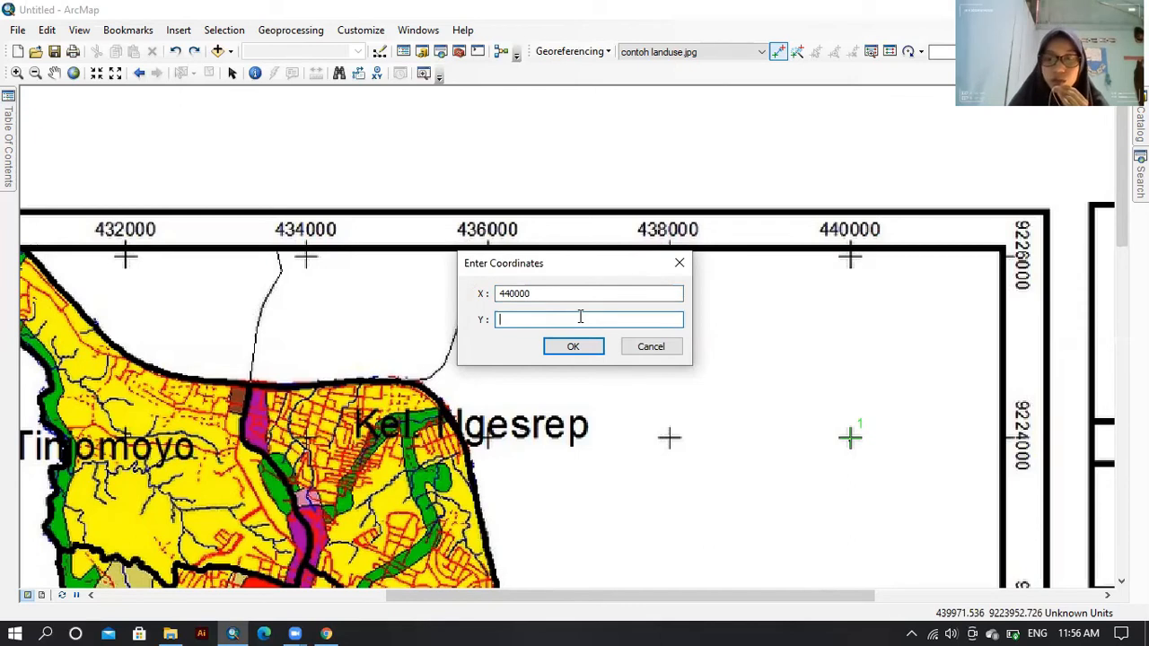
{"action": "type", "text": "9224000"}
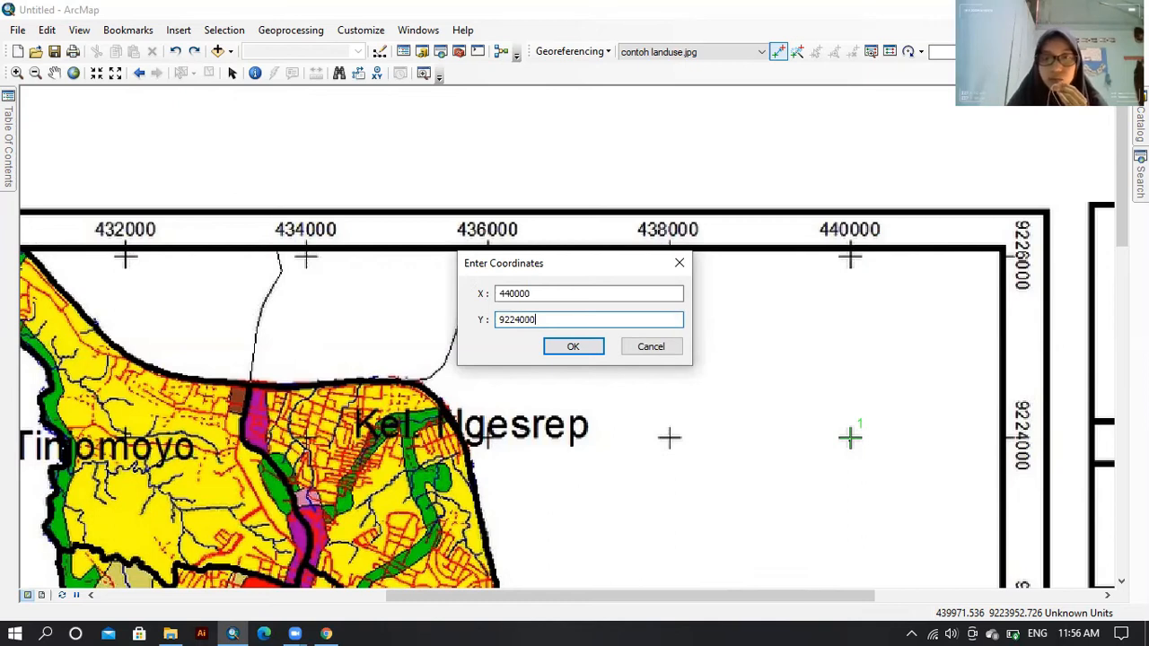
{"action": "key", "text": "Return"}
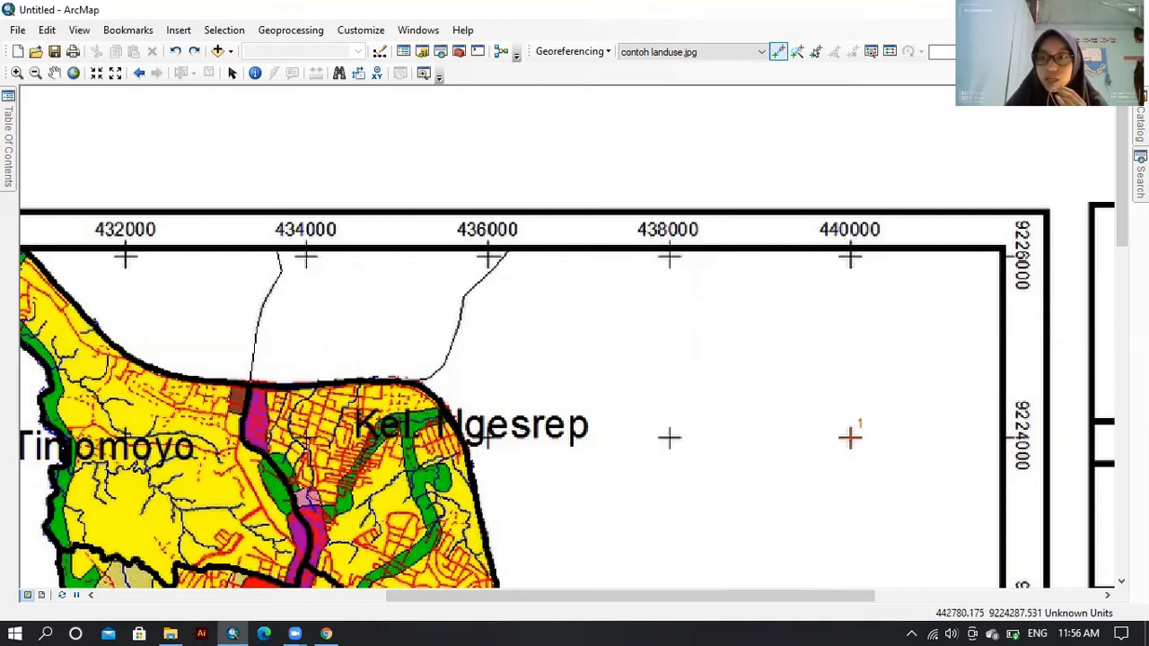
Place the second control point at the centre of the grid cross where 440000 meets 9212000
{"action": "left_click_drag", "start_coordinate": [1121, 206], "coordinate": [1121, 509]}
{"action": "scroll", "coordinate": [898, 490], "scroll_direction": "down", "scroll_amount": 6}
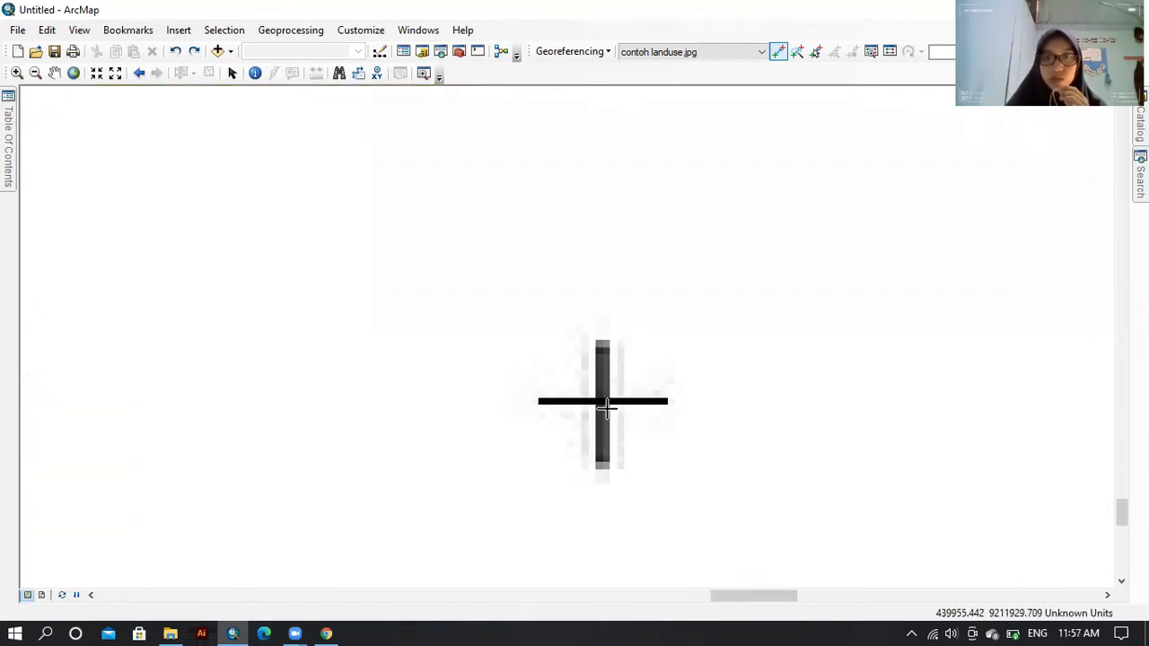
{"action": "scroll", "coordinate": [606, 395], "scroll_direction": "down", "scroll_amount": 2}
{"action": "scroll", "coordinate": [607, 395], "scroll_direction": "down", "scroll_amount": 3}
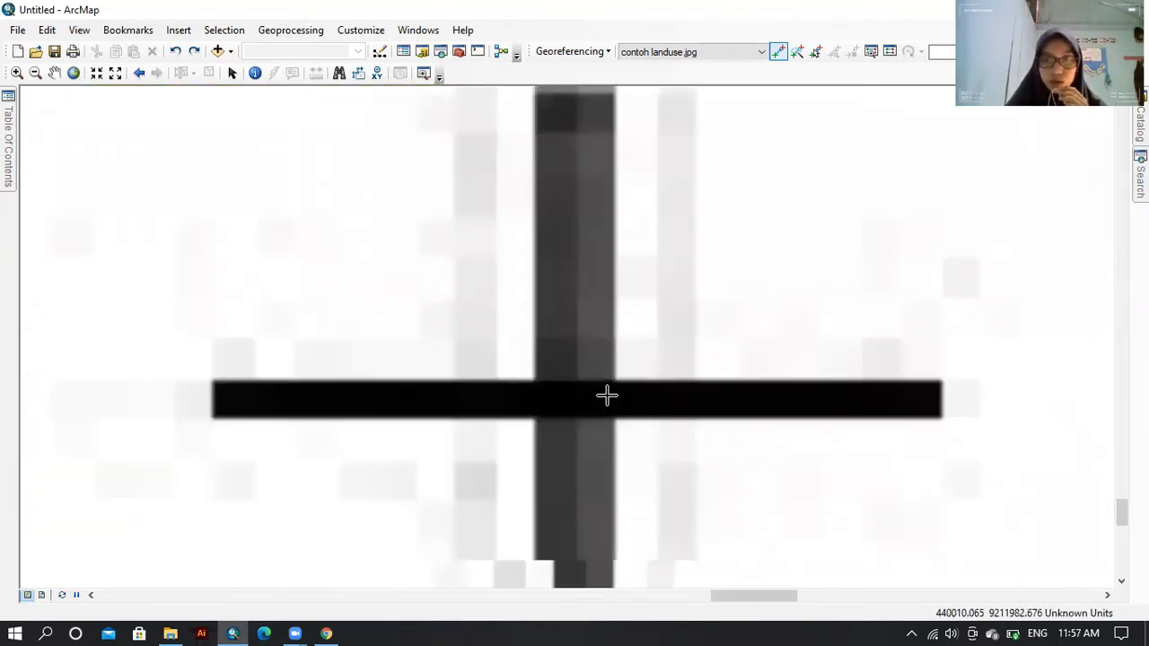
{"action": "scroll", "coordinate": [607, 395], "scroll_direction": "down", "scroll_amount": 1}
{"action": "scroll", "coordinate": [554, 410], "scroll_direction": "down", "scroll_amount": 1}
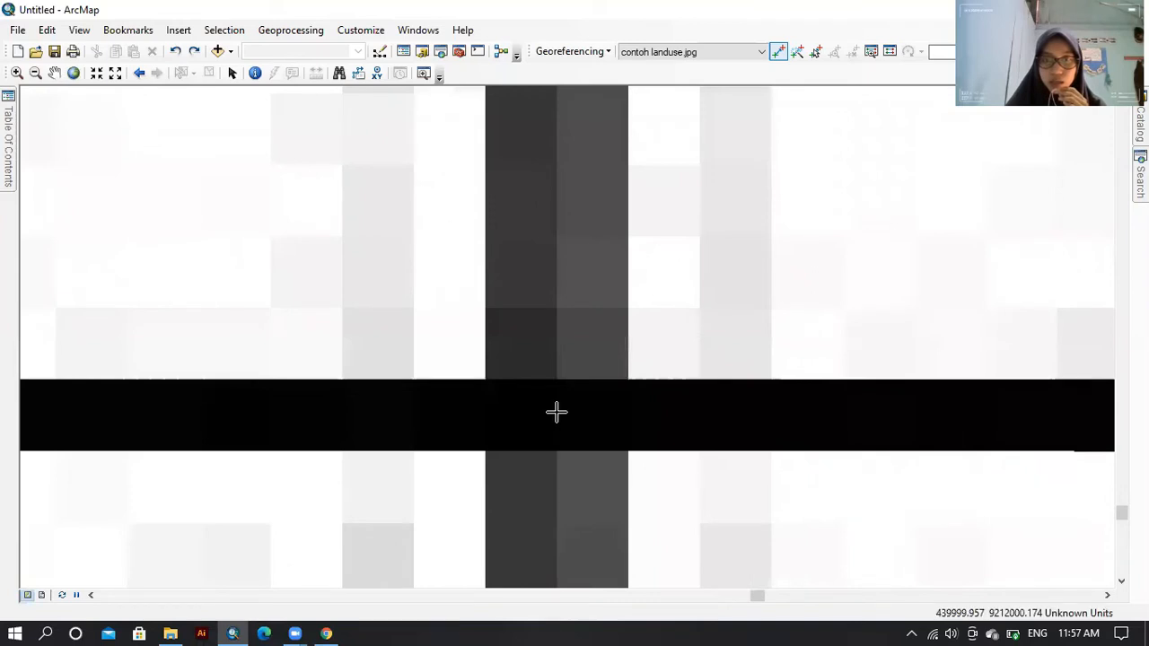
{"action": "left_click", "coordinate": [558, 410]}
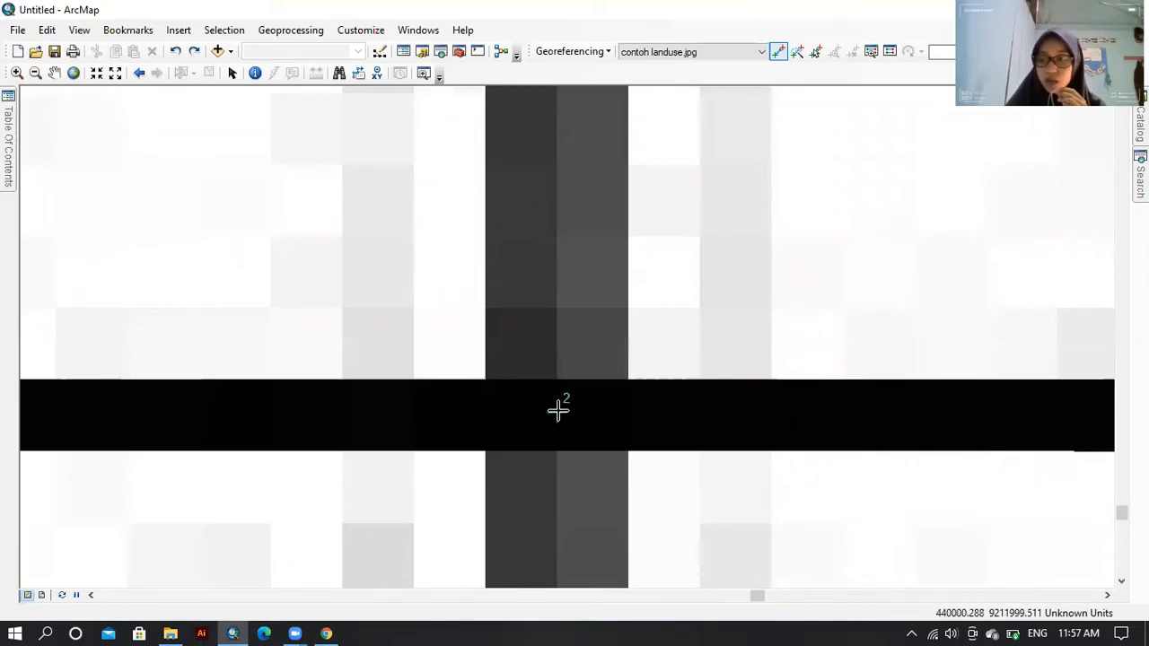
Open coordinate entry for the second control point and set its X coordinate to 440000
{"action": "scroll", "coordinate": [557, 408], "scroll_direction": "up", "scroll_amount": 3}
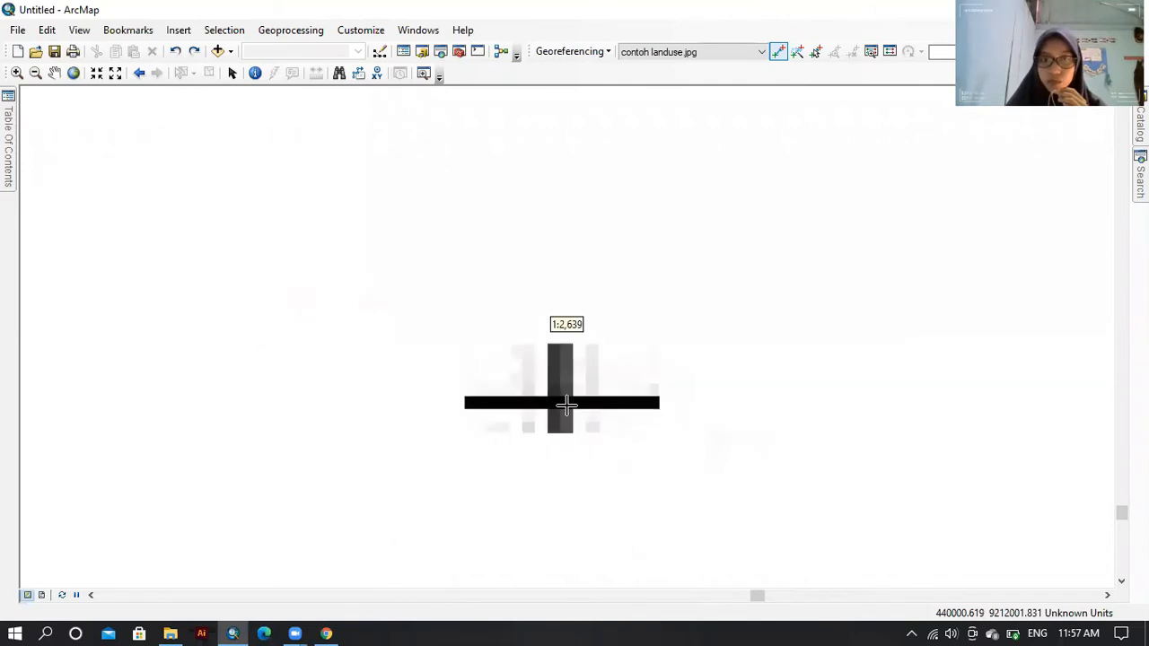
{"action": "scroll", "coordinate": [558, 402], "scroll_direction": "down", "scroll_amount": 1}
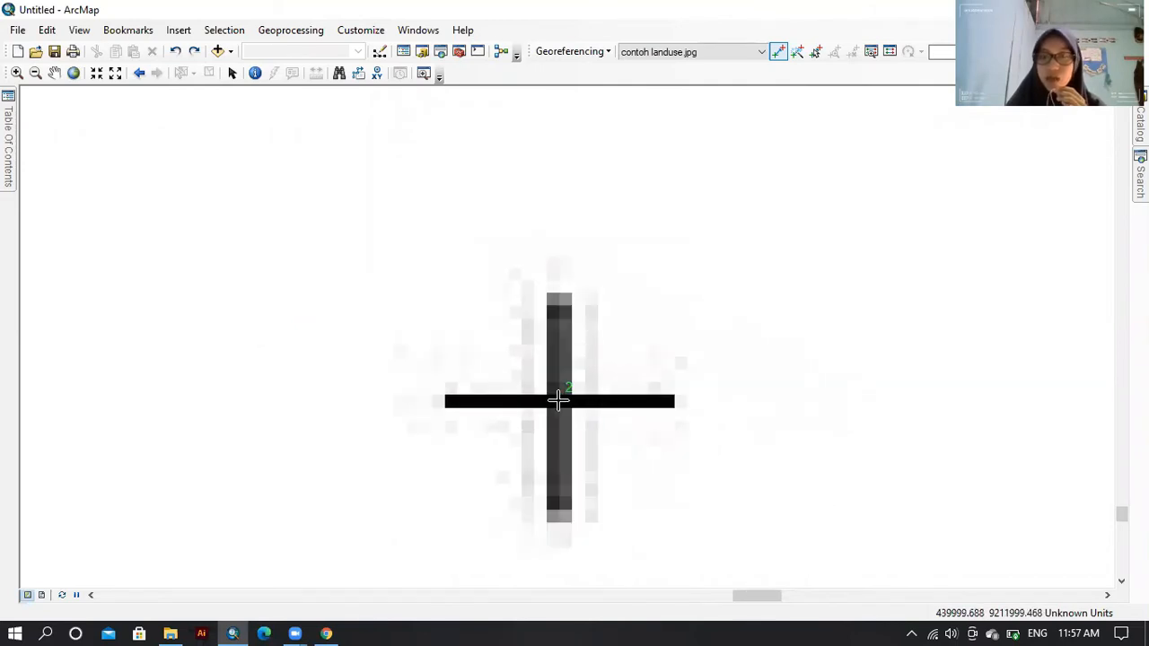
{"action": "scroll", "coordinate": [557, 400], "scroll_direction": "up", "scroll_amount": 1}
{"action": "scroll", "coordinate": [557, 395], "scroll_direction": "up", "scroll_amount": 2}
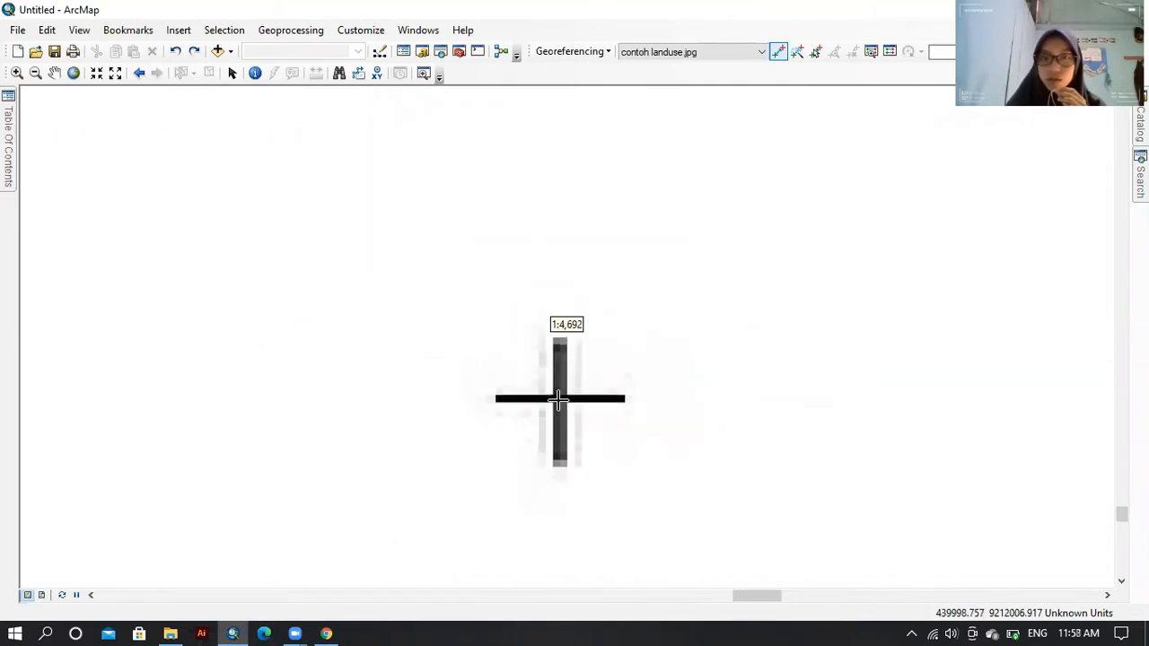
{"action": "scroll", "coordinate": [559, 395], "scroll_direction": "up", "scroll_amount": 3}
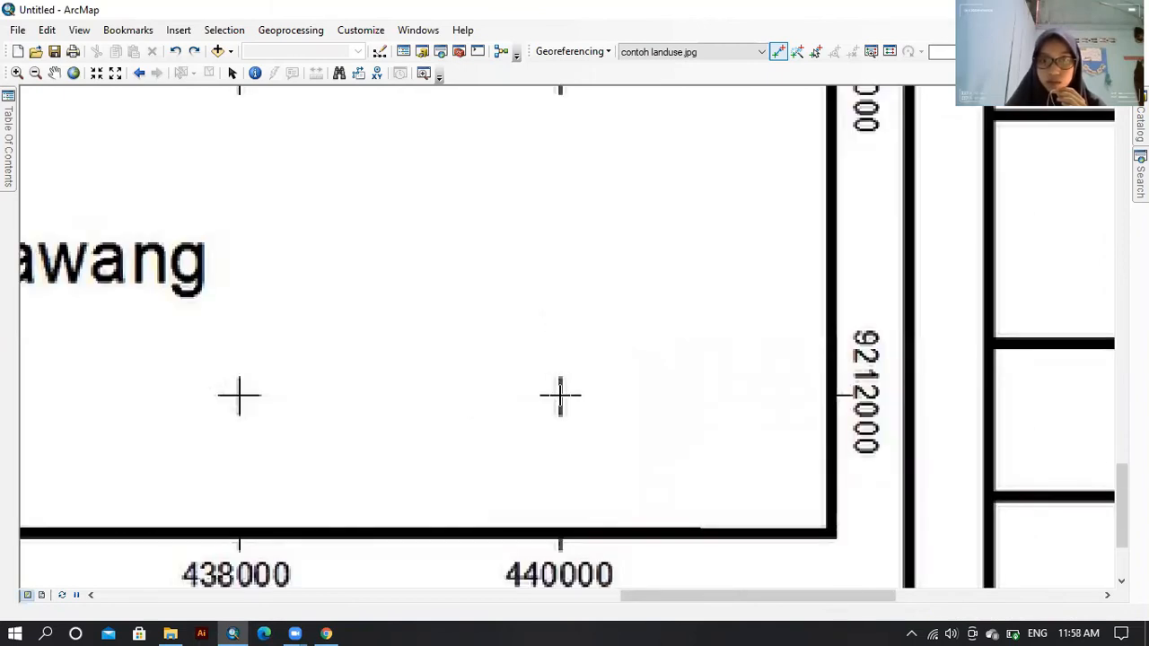
{"action": "left_click", "coordinate": [560, 394]}
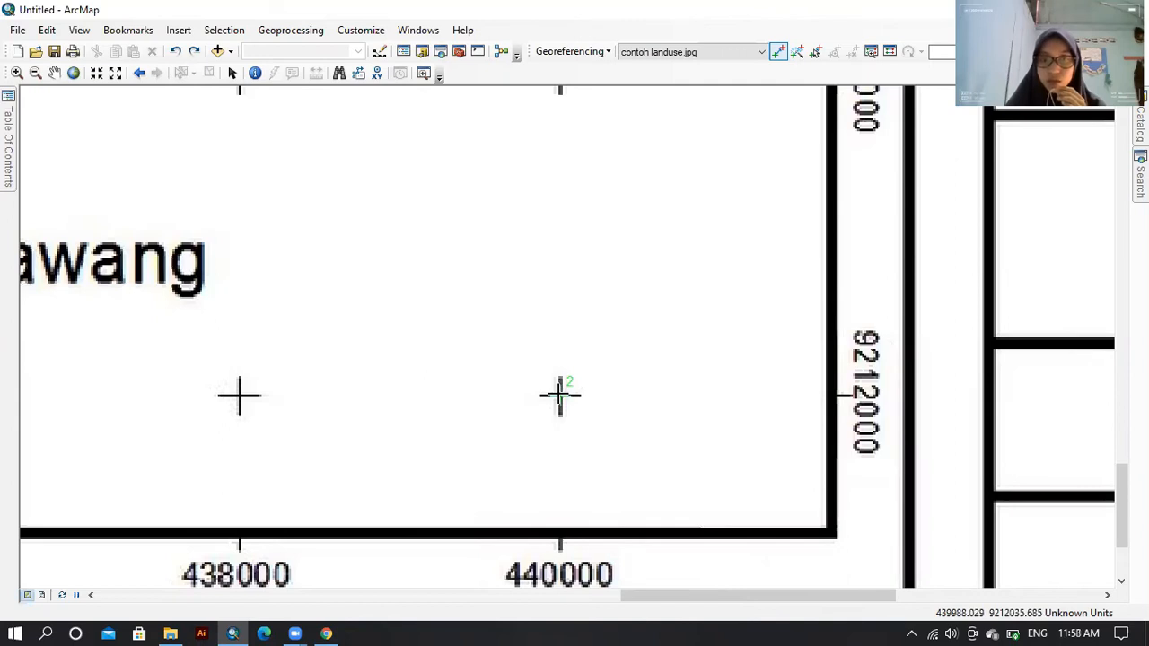
{"action": "right_click", "coordinate": [580, 412]}
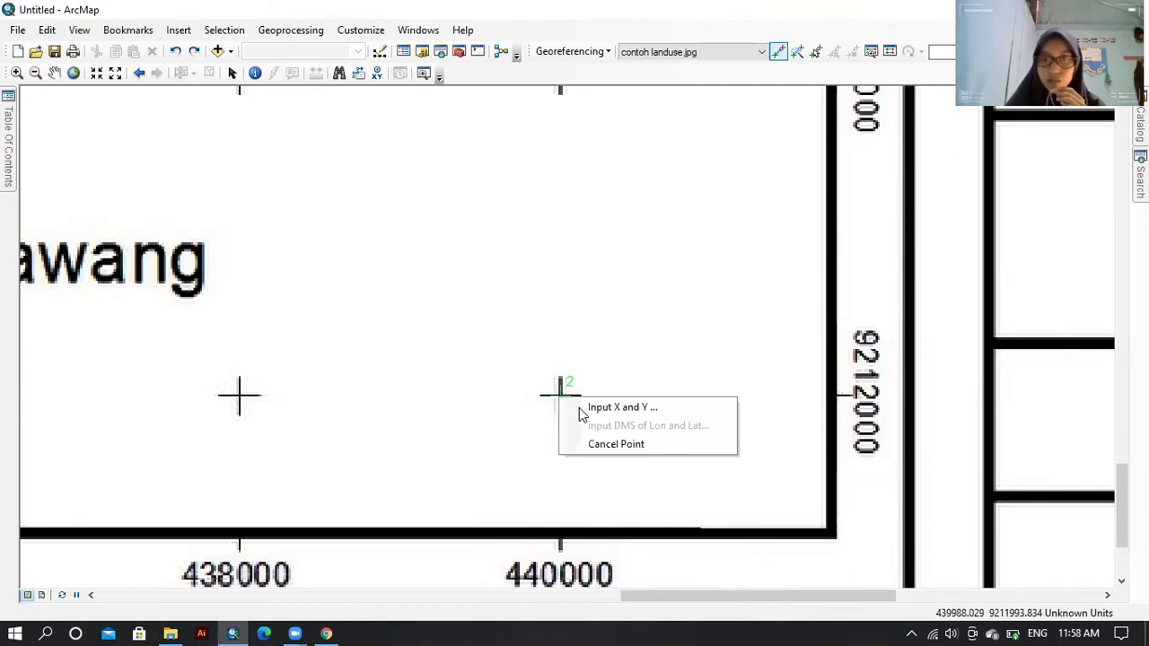
{"action": "left_click", "coordinate": [585, 408]}
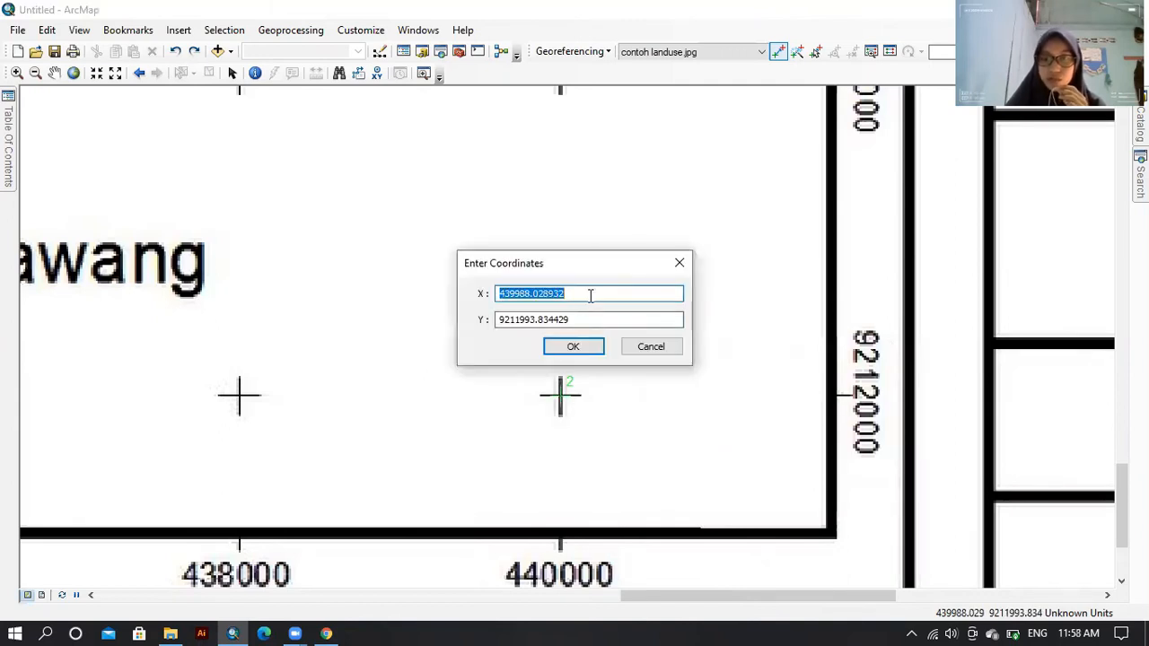
{"action": "key", "text": "BackSpace"}
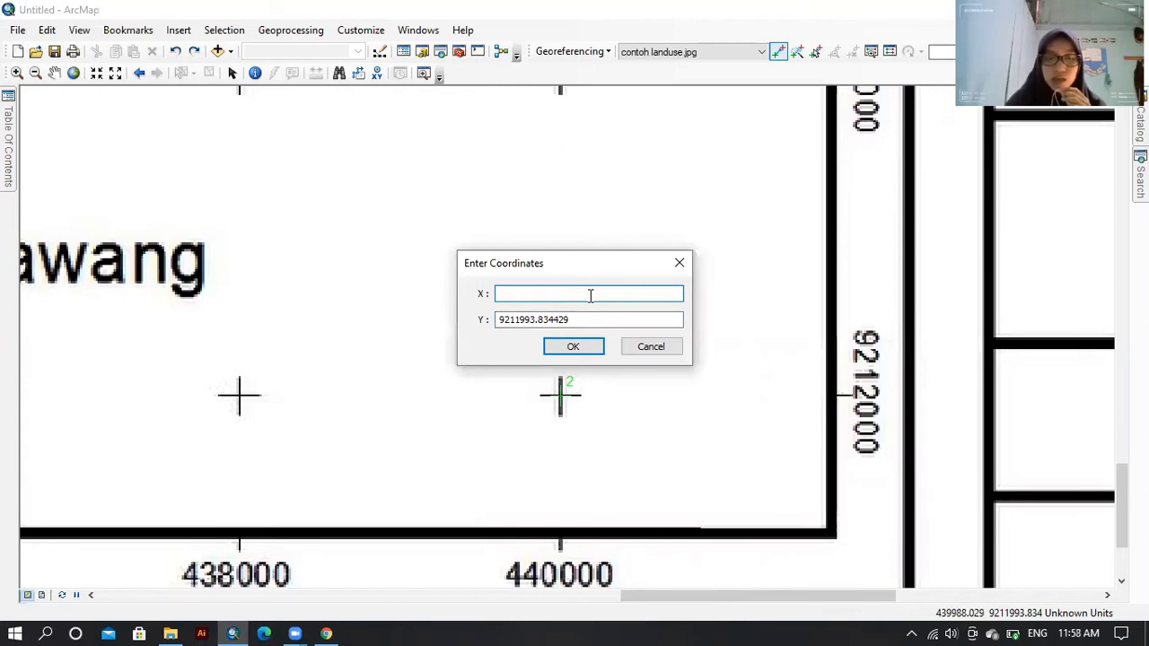
{"action": "type", "text": "440"}
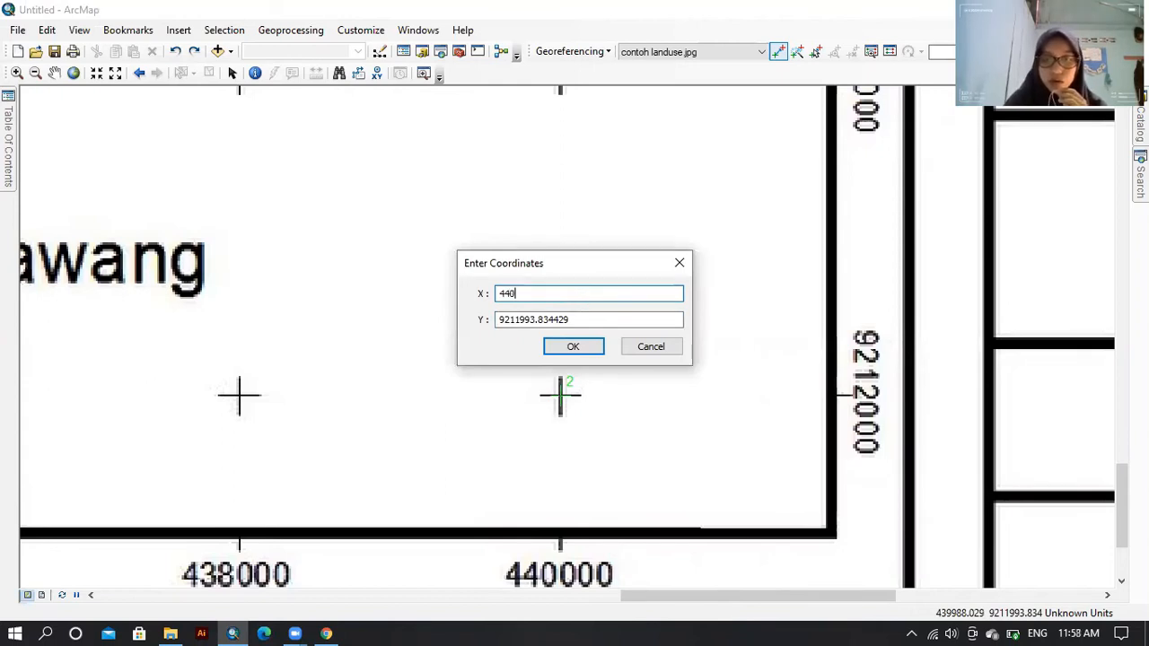
{"action": "type", "text": "000"}
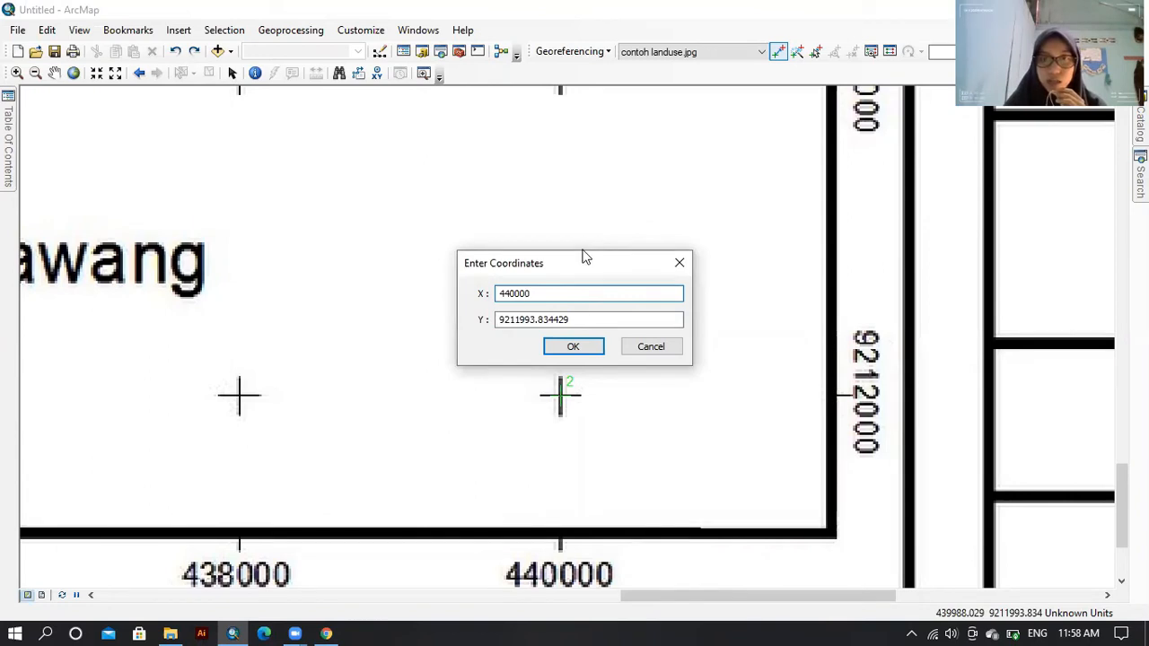
Set the second control point's Y coordinate to 9212000 and apply its coordinates
{"action": "left_click", "coordinate": [581, 321]}
{"action": "key", "text": "BackSpace"}
{"action": "key", "text": "BackSpace"}
{"action": "key", "text": "BackSpace"}
{"action": "key", "text": "BackSpace"}
{"action": "key", "text": "BackSpace"}
{"action": "key", "text": "BackSpace"}
{"action": "key", "text": "BackSpace"}
{"action": "key", "text": "BackSpace"}
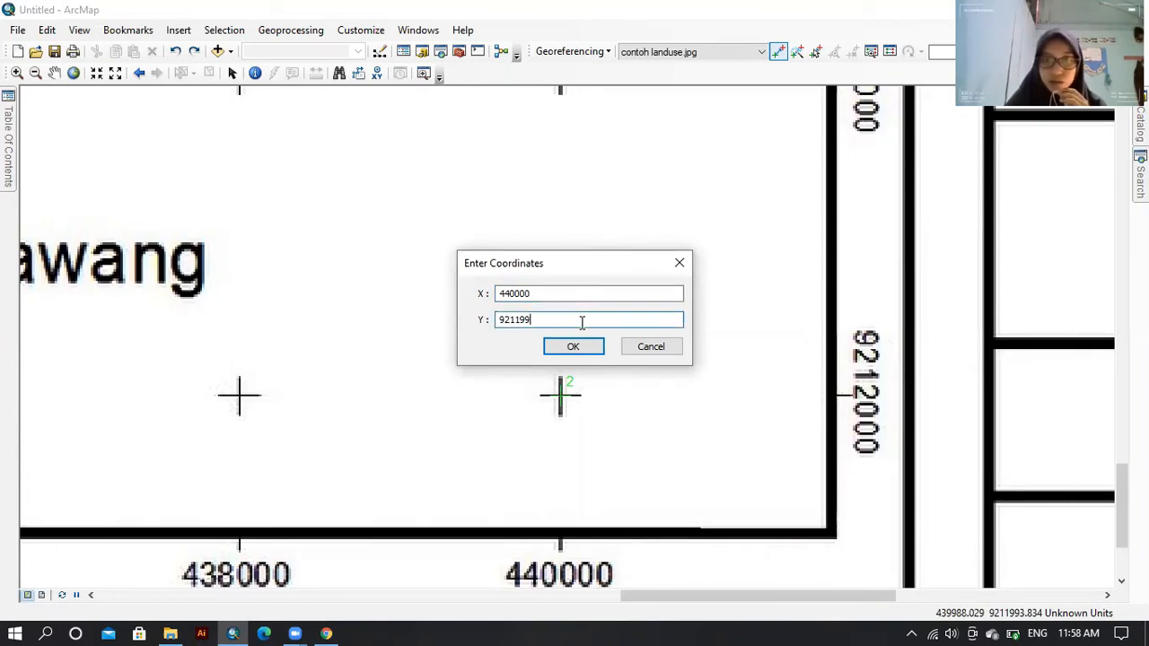
{"action": "key", "text": "BackSpace"}
{"action": "key", "text": "BackSpace"}
{"action": "key", "text": "BackSpace"}
{"action": "type", "text": "2"}
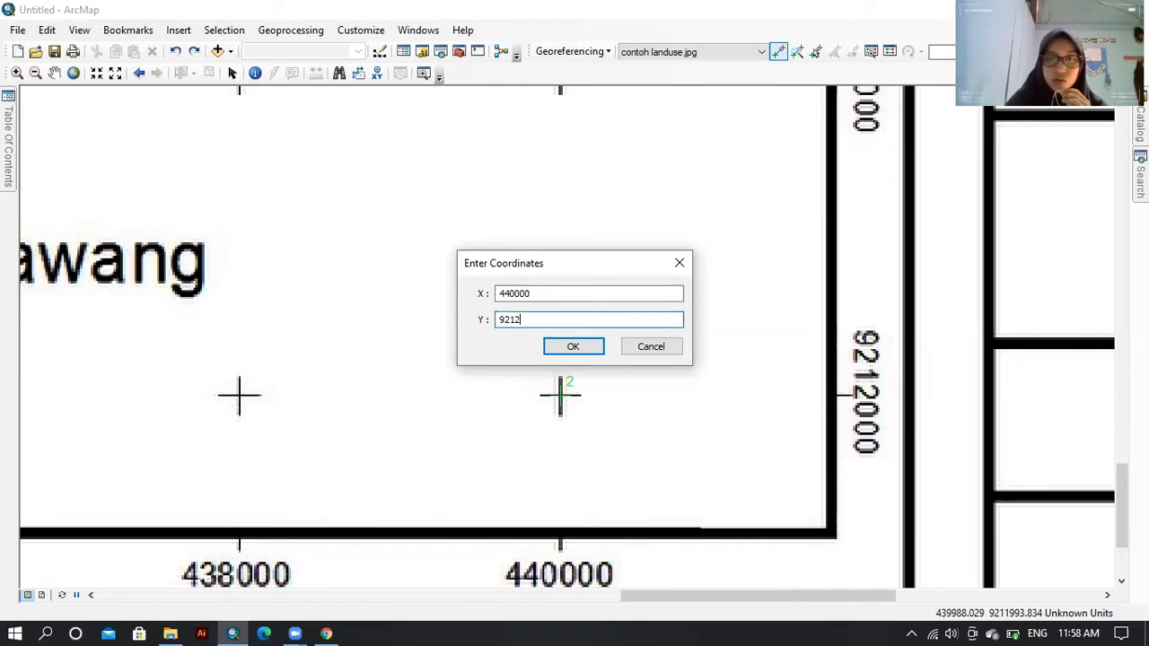
{"action": "type", "text": "000"}
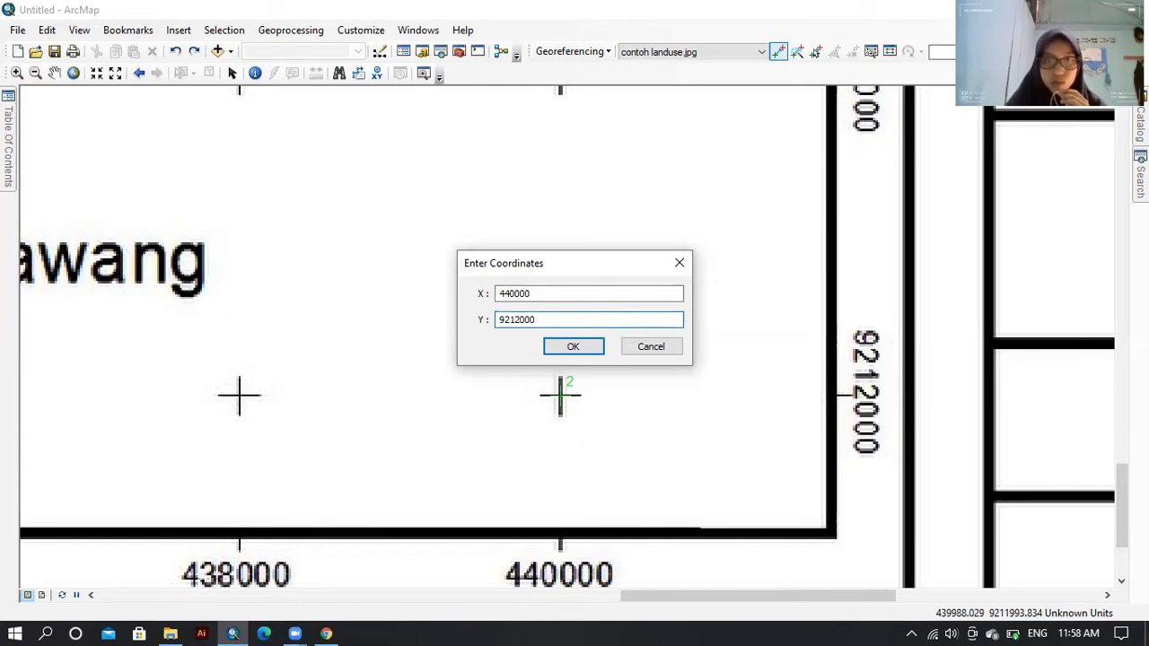
{"action": "left_click", "coordinate": [592, 350]}
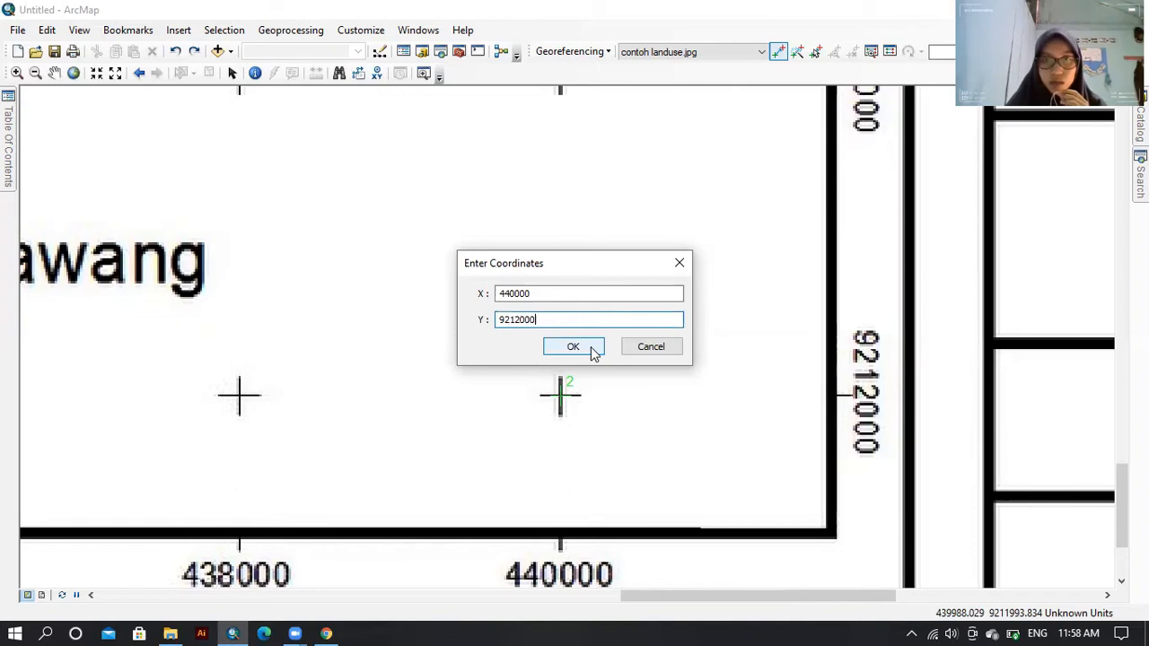
Place the third control point at the centre of the grid cross where 426000 meets 9212000
{"action": "left_click_drag", "start_coordinate": [718, 601], "coordinate": [645, 599]}
{"action": "left_click", "coordinate": [478, 597]}
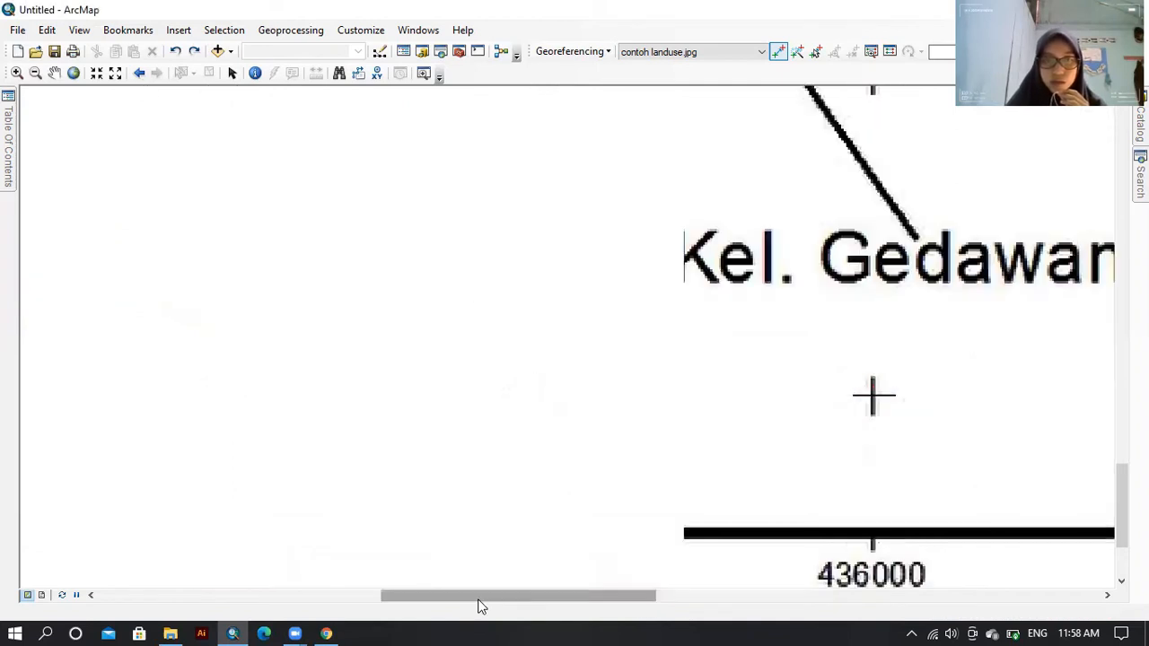
{"action": "left_click", "coordinate": [355, 598]}
{"action": "left_click_drag", "start_coordinate": [399, 603], "coordinate": [281, 594]}
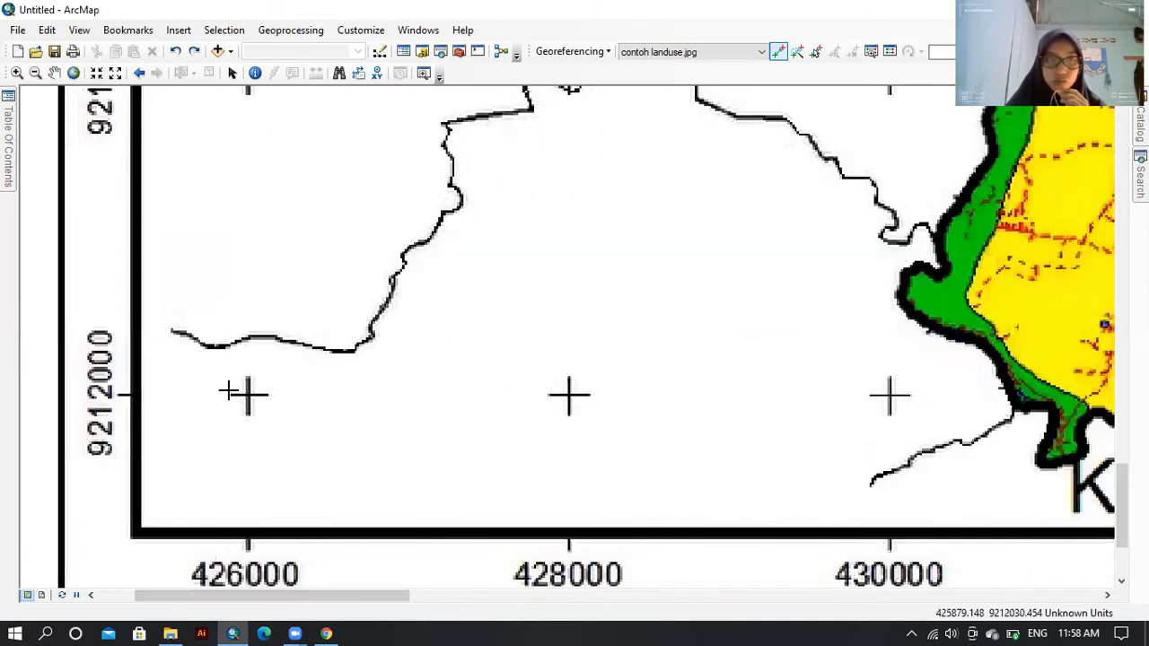
{"action": "scroll", "coordinate": [228, 387], "scroll_direction": "up", "scroll_amount": 3}
{"action": "scroll", "coordinate": [392, 446], "scroll_direction": "up", "scroll_amount": 3}
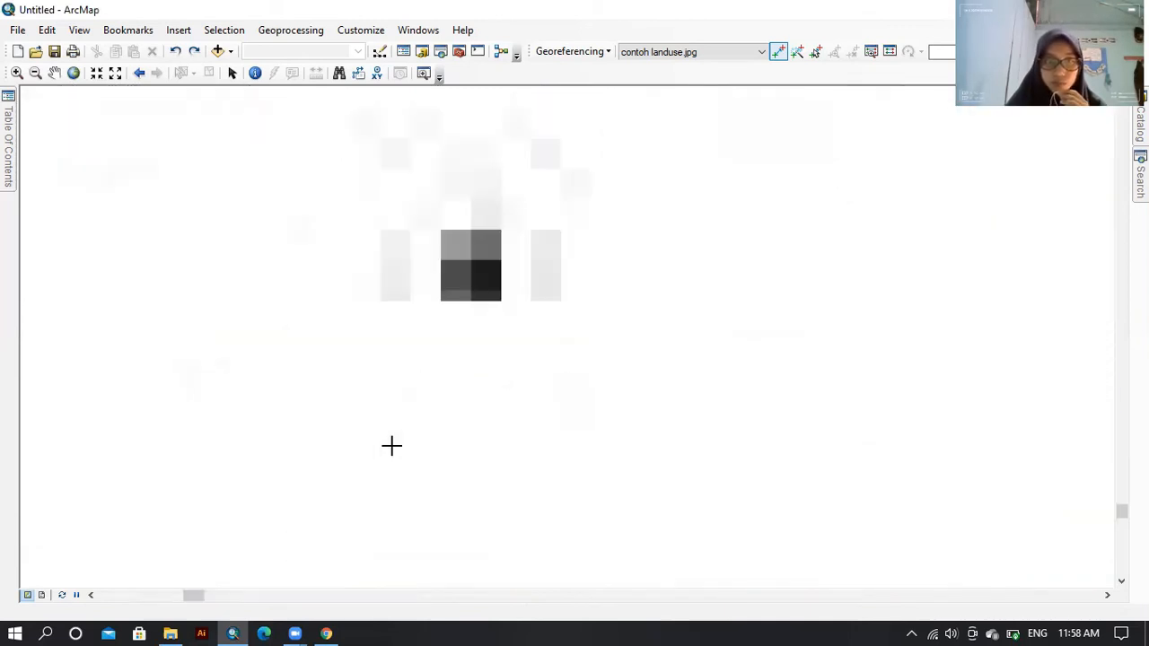
{"action": "scroll", "coordinate": [467, 487], "scroll_direction": "up", "scroll_amount": 1}
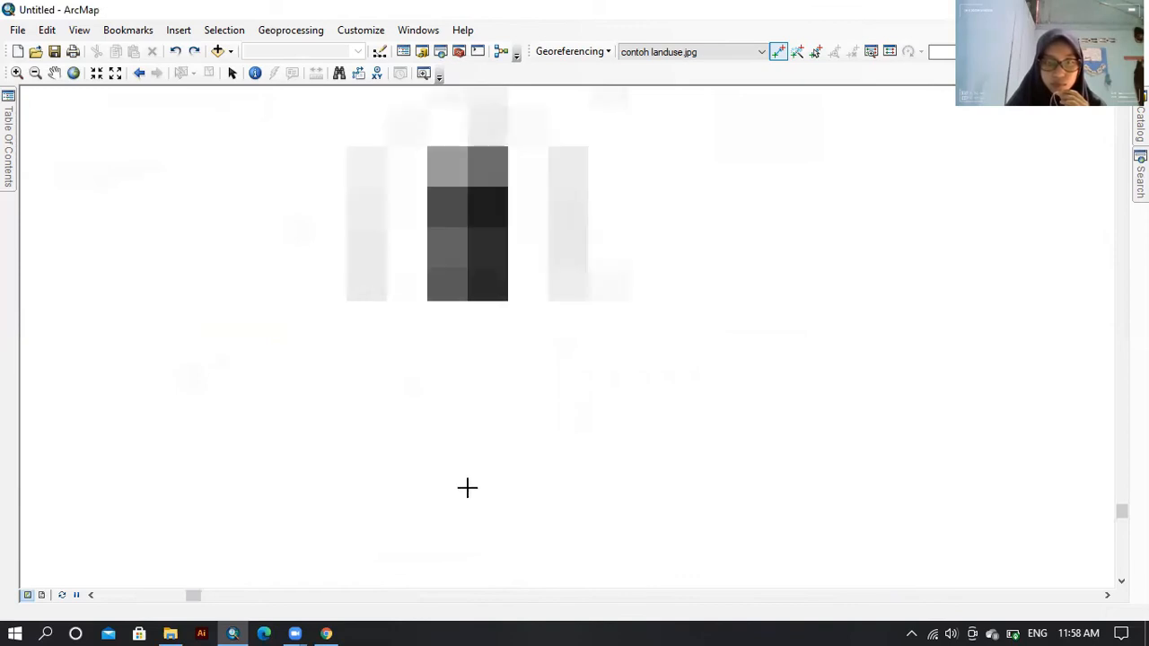
{"action": "left_click", "coordinate": [467, 487]}
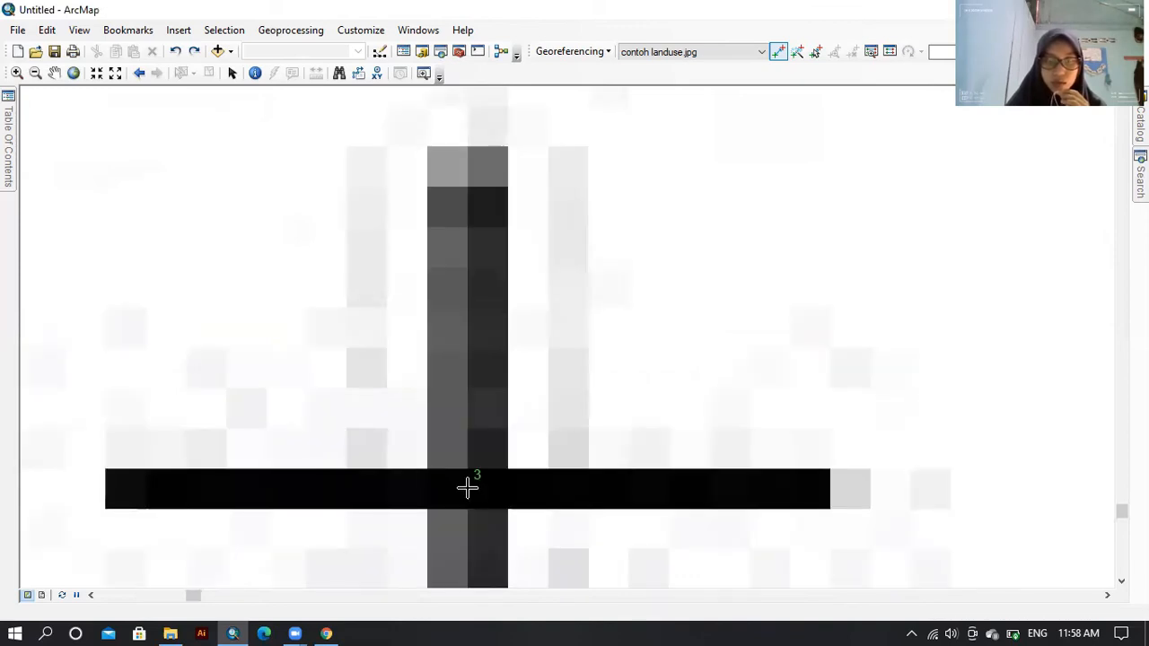
Open coordinate entry for the third control point and set its X coordinate to 426000
{"action": "scroll", "coordinate": [466, 487], "scroll_direction": "down", "scroll_amount": 3}
{"action": "scroll", "coordinate": [466, 488], "scroll_direction": "down", "scroll_amount": 3}
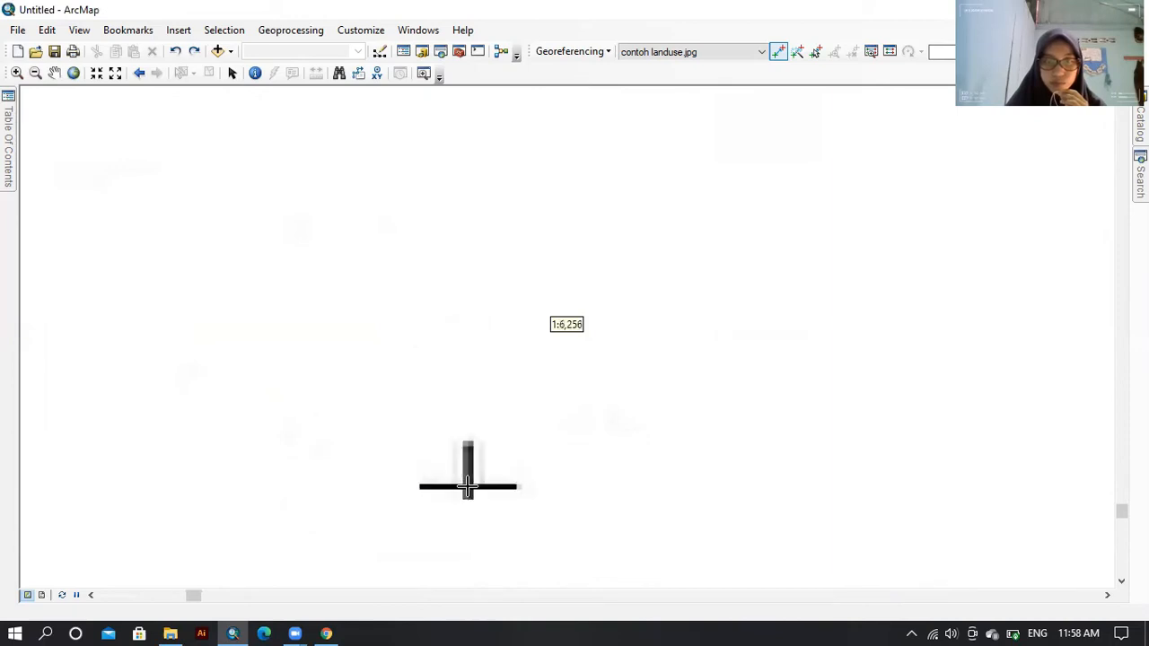
{"action": "scroll", "coordinate": [467, 488], "scroll_direction": "down", "scroll_amount": 1}
{"action": "scroll", "coordinate": [467, 488], "scroll_direction": "down", "scroll_amount": 1}
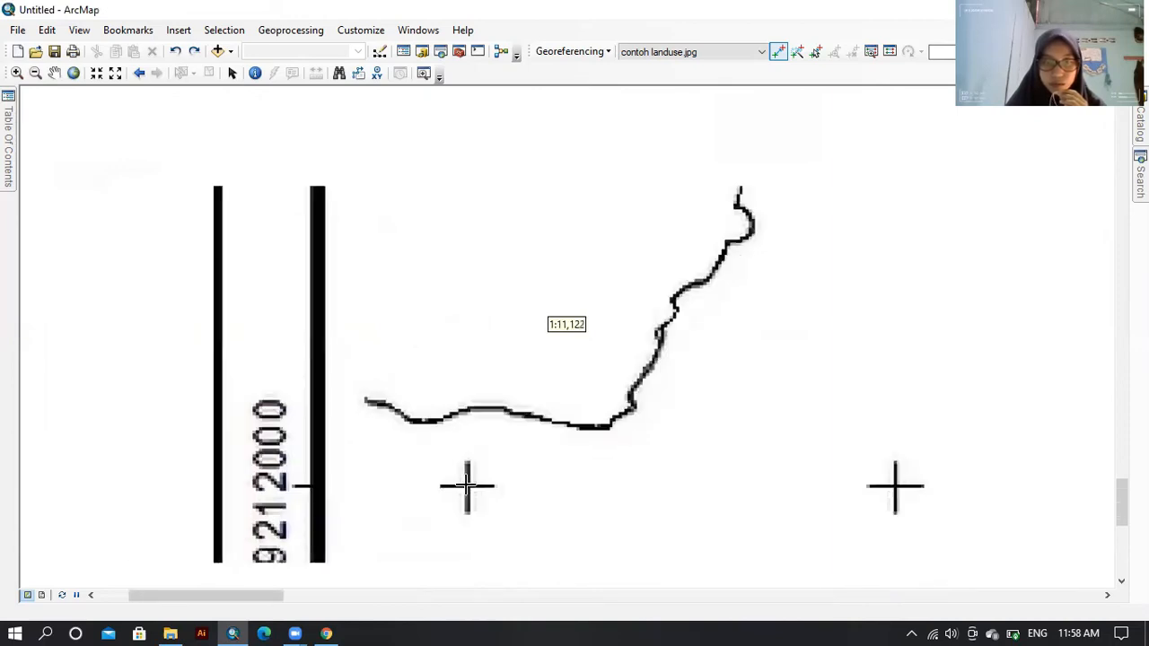
{"action": "scroll", "coordinate": [467, 487], "scroll_direction": "down", "scroll_amount": 2}
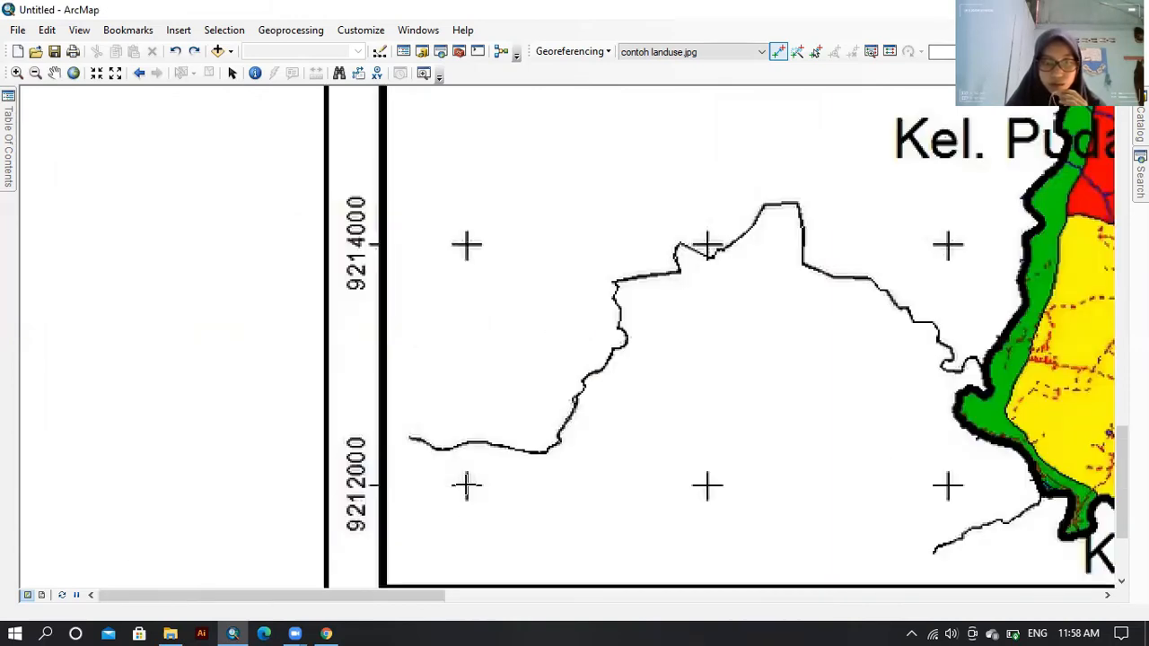
{"action": "scroll", "coordinate": [466, 487], "scroll_direction": "down", "scroll_amount": 2}
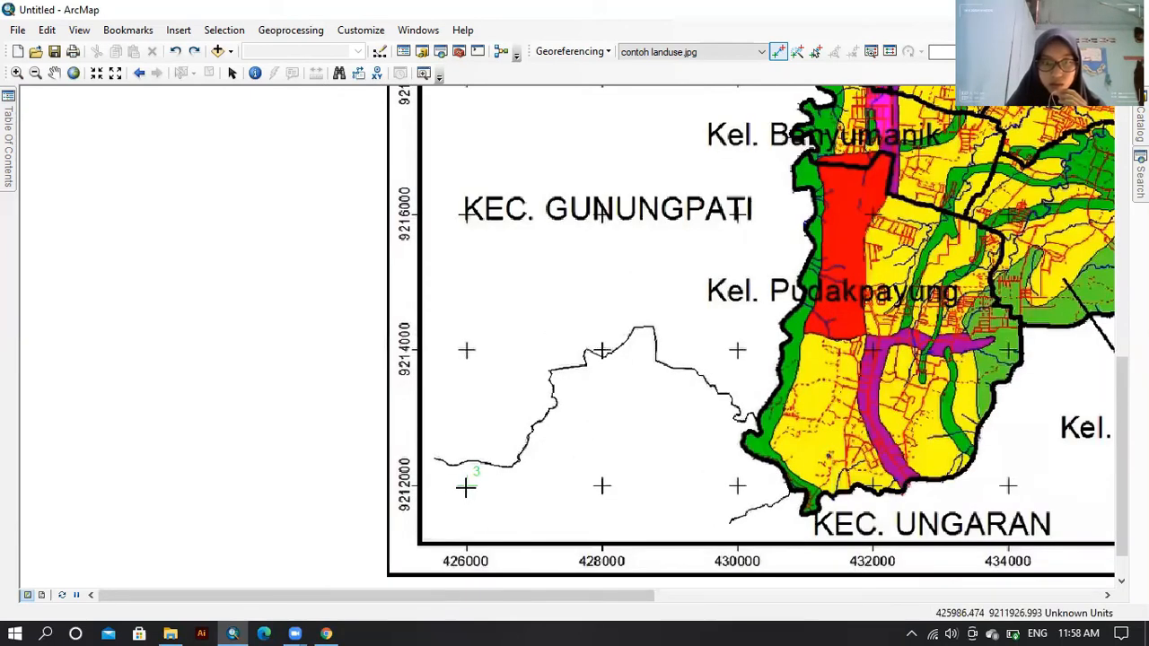
{"action": "right_click", "coordinate": [467, 484]}
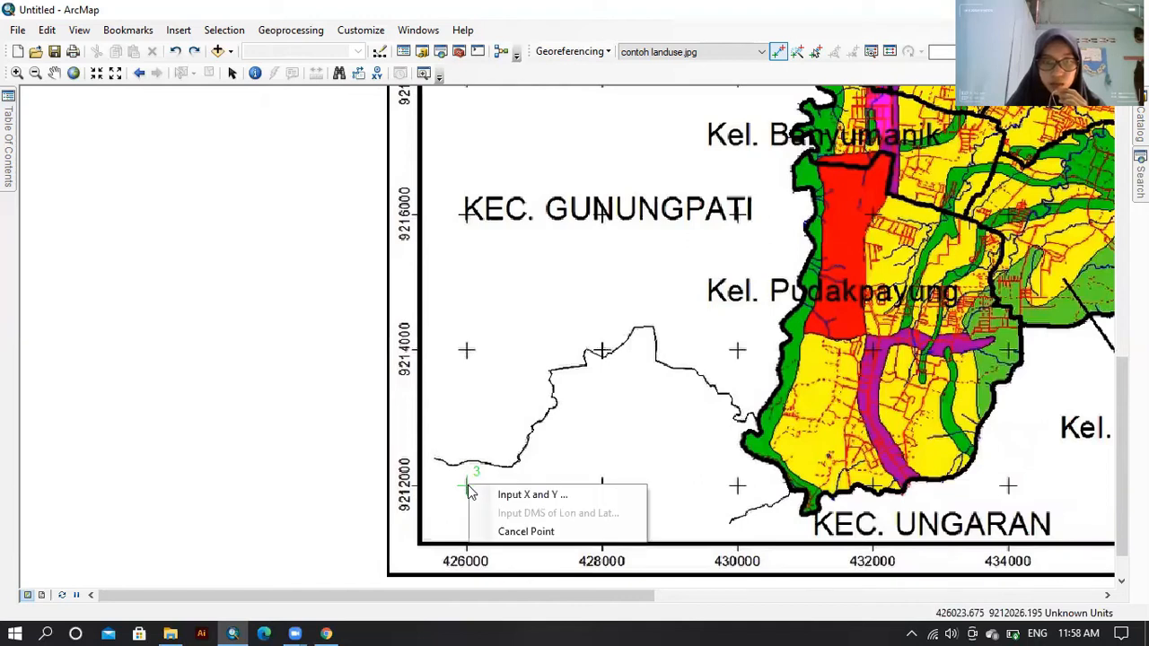
{"action": "left_click", "coordinate": [529, 495]}
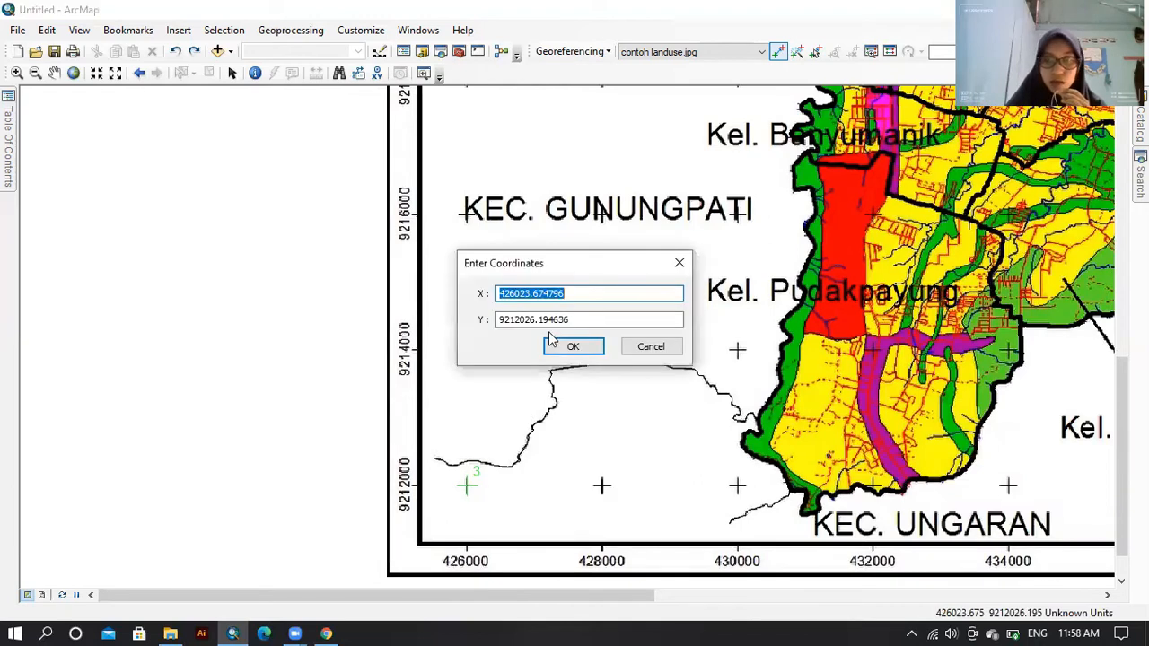
{"action": "key", "text": "BackSpace"}
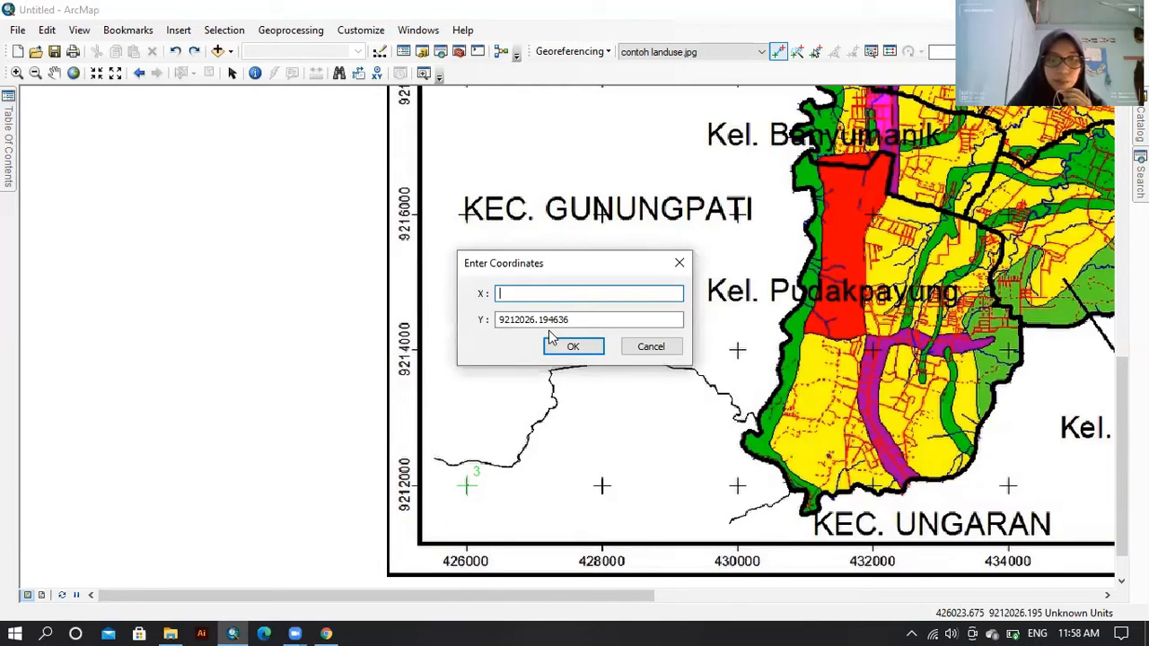
{"action": "type", "text": "426"}
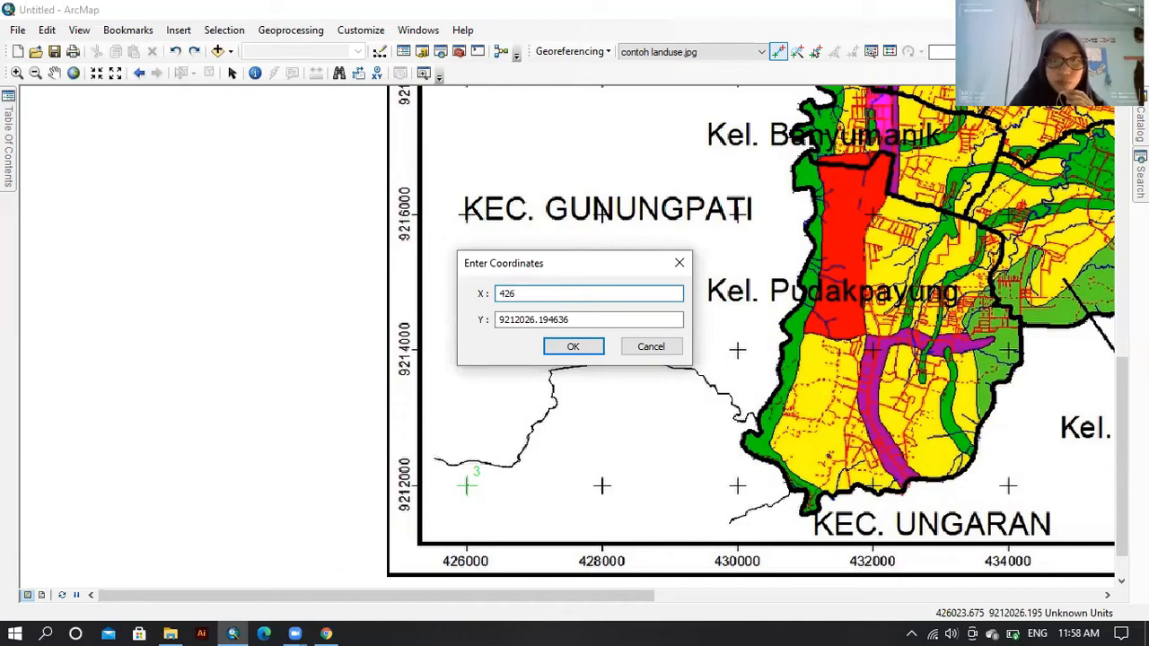
{"action": "type", "text": "00"}
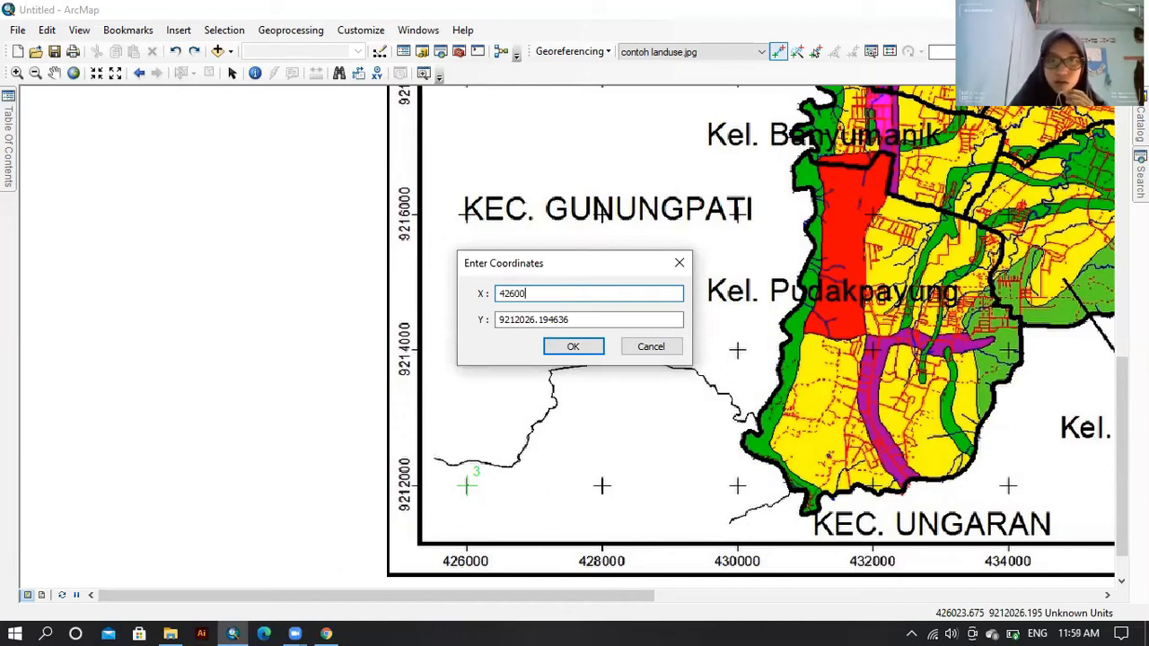
{"action": "type", "text": "0"}
Set the third control point's Y coordinate to 9212000 and apply its coordinates
{"action": "left_click", "coordinate": [590, 321]}
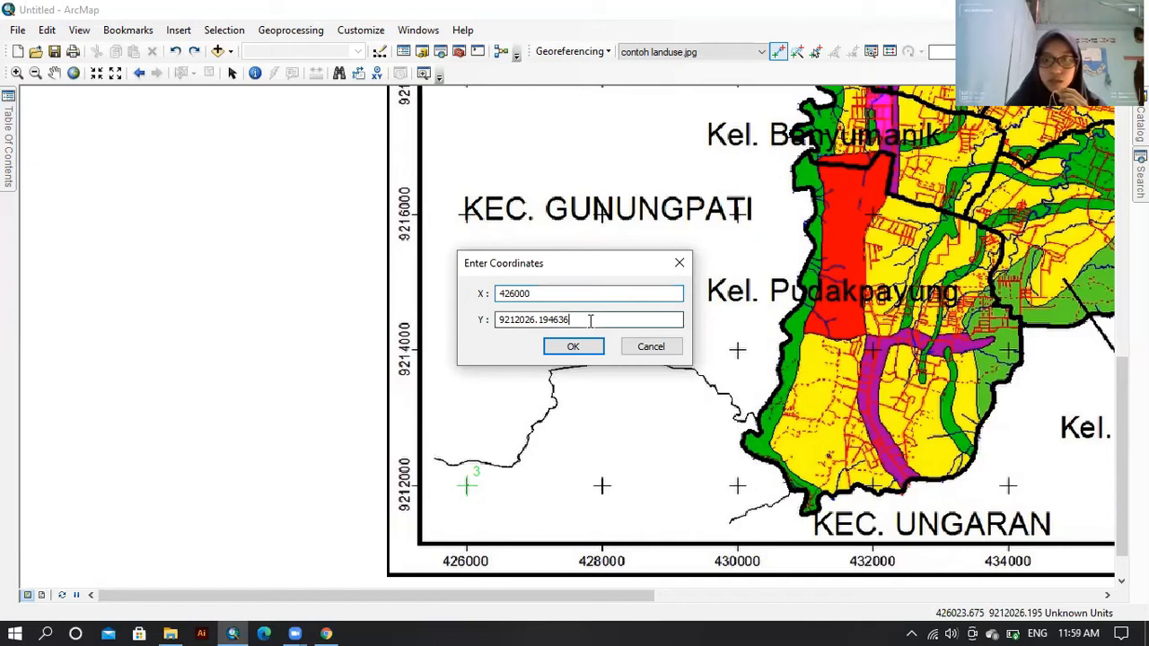
{"action": "key", "text": "BackSpace"}
{"action": "key", "text": "BackSpace"}
{"action": "key", "text": "BackSpace"}
{"action": "key", "text": "BackSpace"}
{"action": "key", "text": "BackSpace"}
{"action": "key", "text": "BackSpace"}
{"action": "key", "text": "BackSpace"}
{"action": "key", "text": "BackSpace"}
{"action": "key", "text": "BackSpace"}
{"action": "key", "text": "BackSpace"}
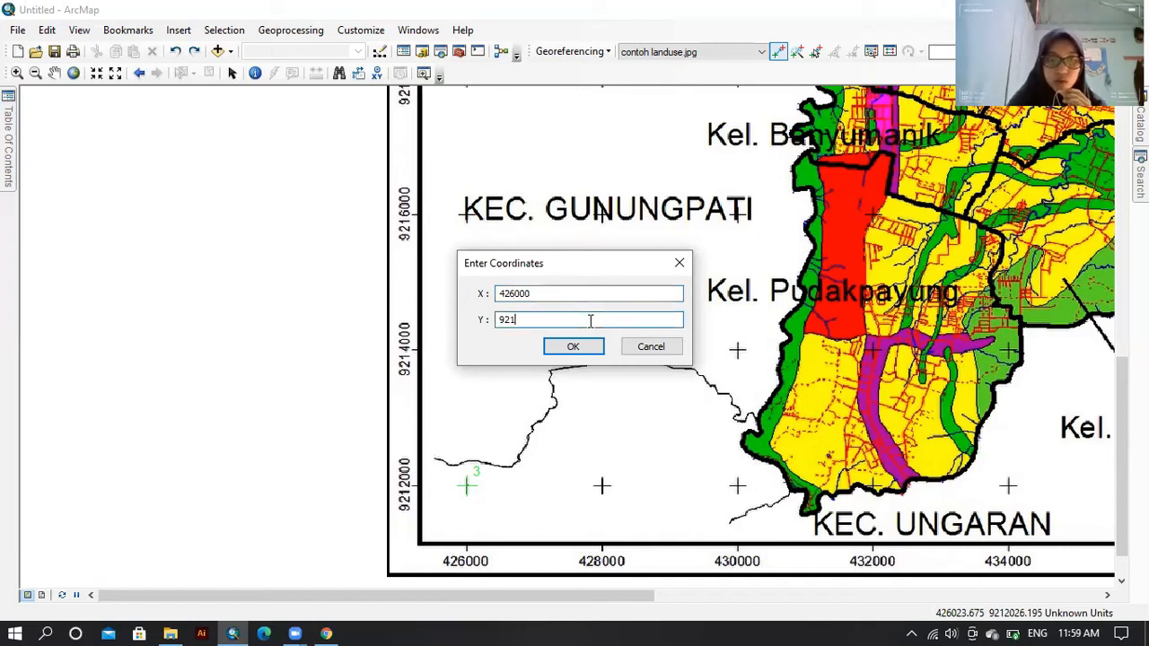
{"action": "type", "text": "00"}
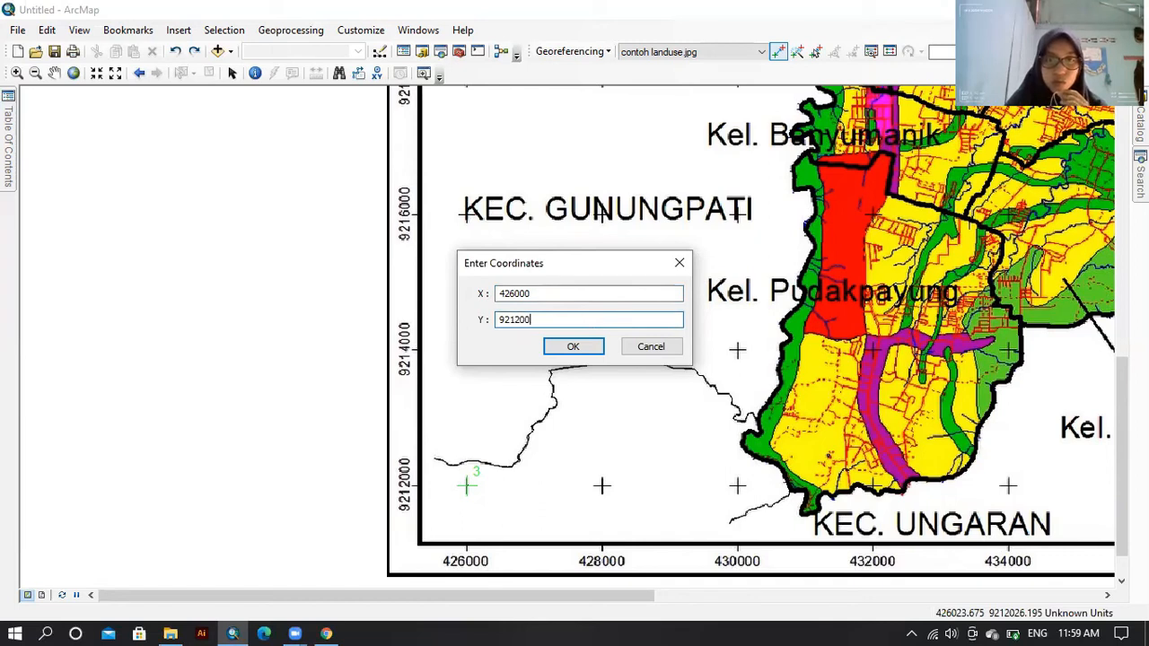
{"action": "key", "text": "Return"}
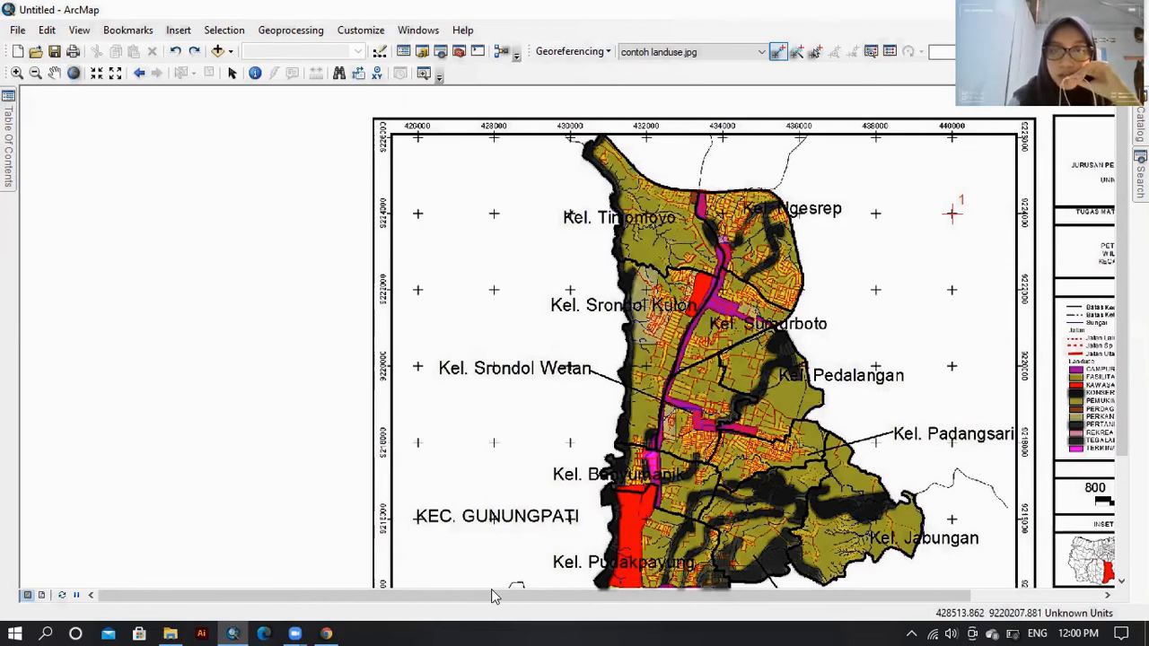
Place the fourth control point at the centre of the grid cross where 426000 meets 9224000
{"action": "scroll", "coordinate": [434, 217], "scroll_direction": "down", "scroll_amount": 1}
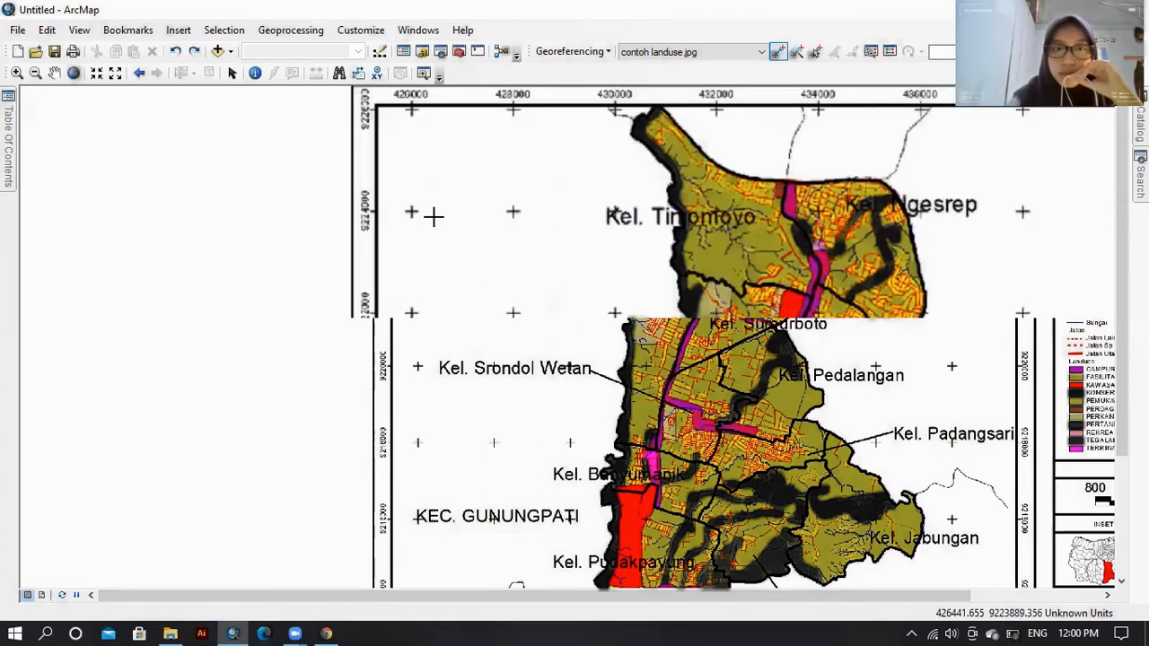
{"action": "scroll", "coordinate": [434, 216], "scroll_direction": "down", "scroll_amount": 1}
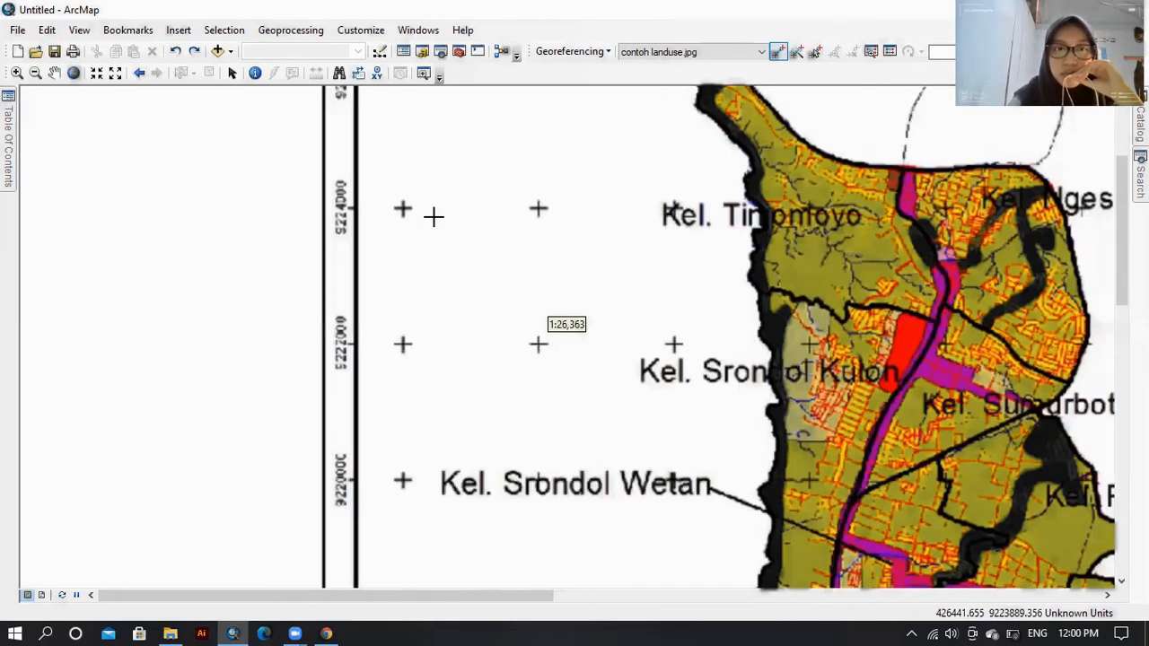
{"action": "scroll", "coordinate": [434, 216], "scroll_direction": "down", "scroll_amount": 2}
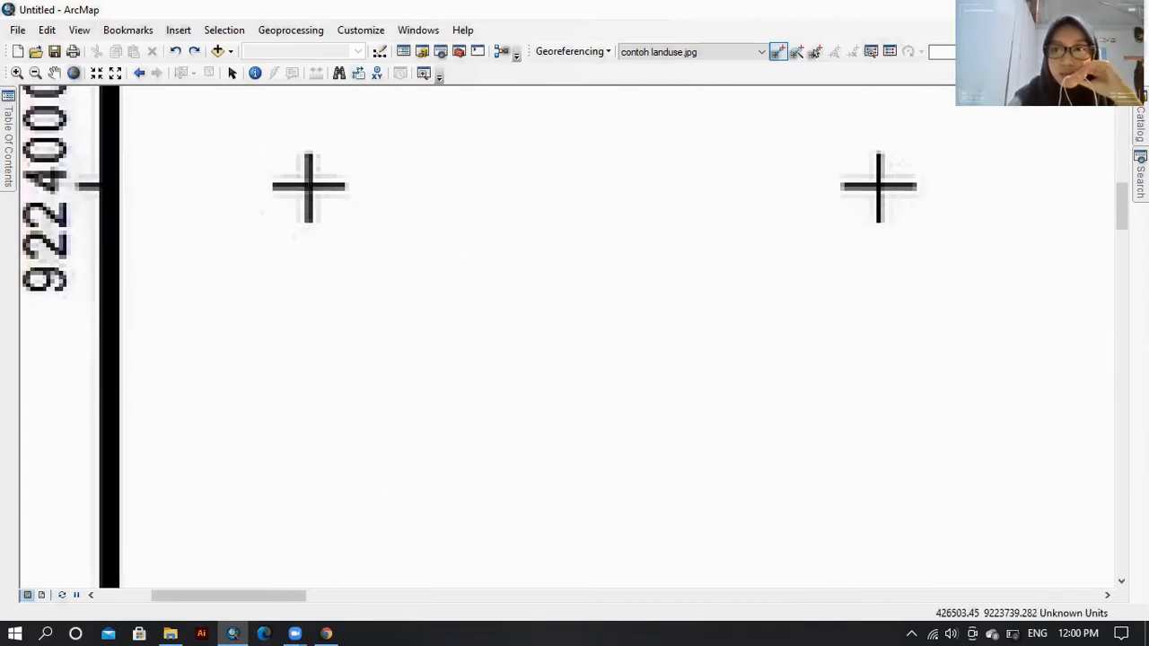
{"action": "scroll", "coordinate": [447, 260], "scroll_direction": "down", "scroll_amount": 1}
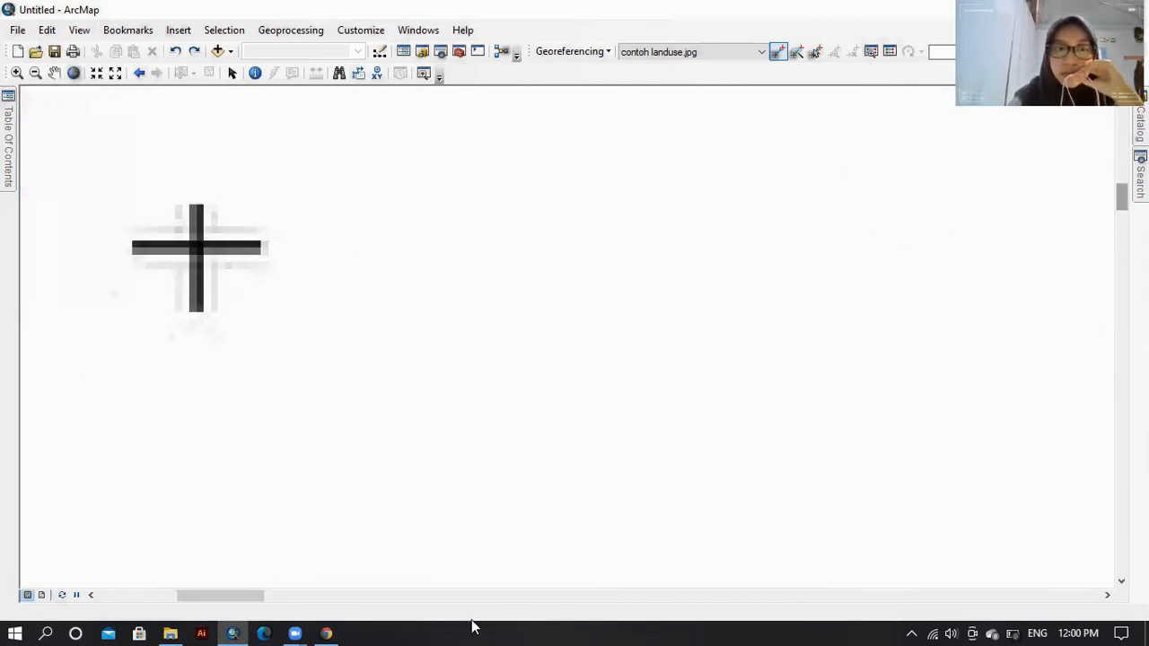
{"action": "left_click_drag", "start_coordinate": [256, 596], "coordinate": [239, 596]}
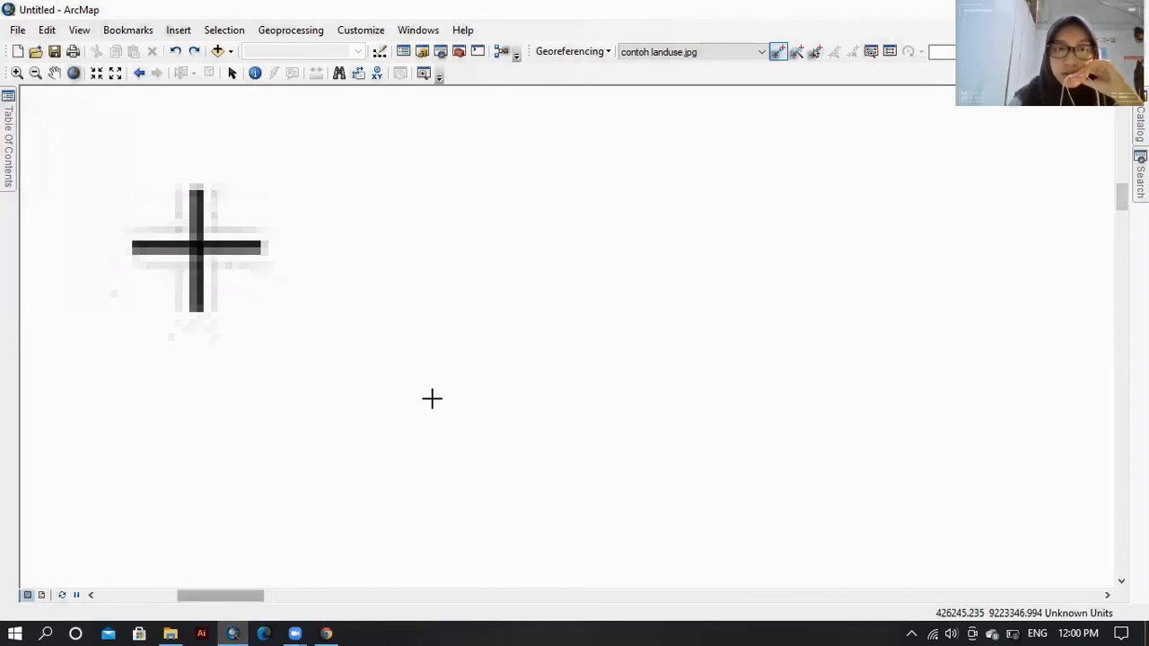
{"action": "scroll", "coordinate": [431, 398], "scroll_direction": "down", "scroll_amount": 1}
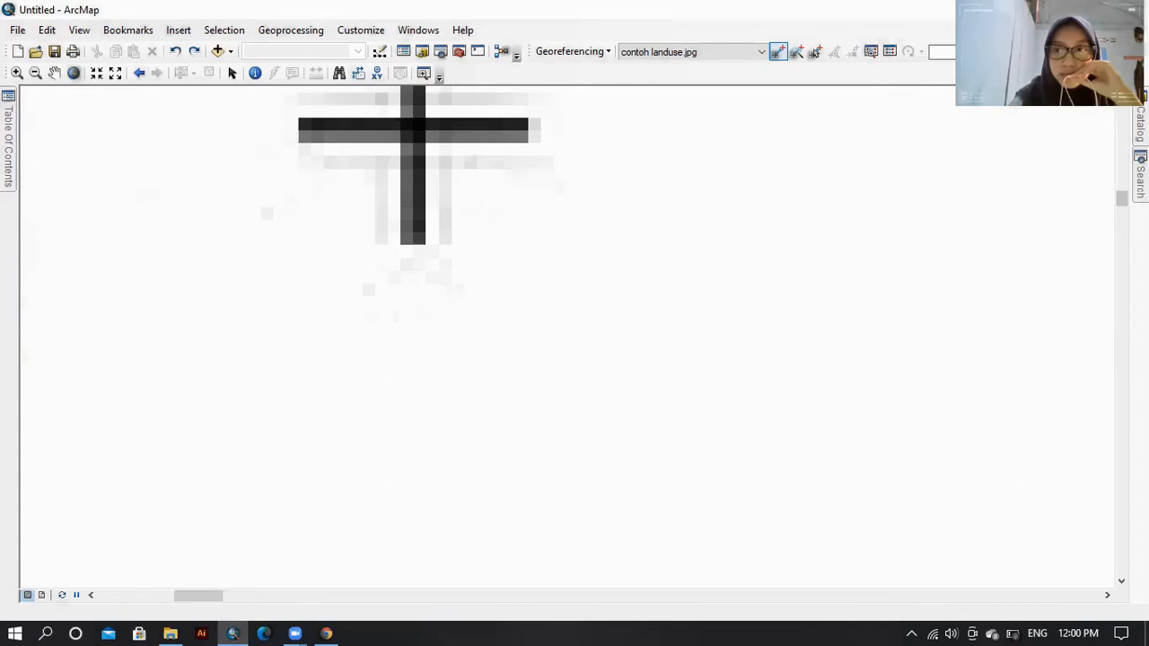
{"action": "left_click", "coordinate": [1121, 94]}
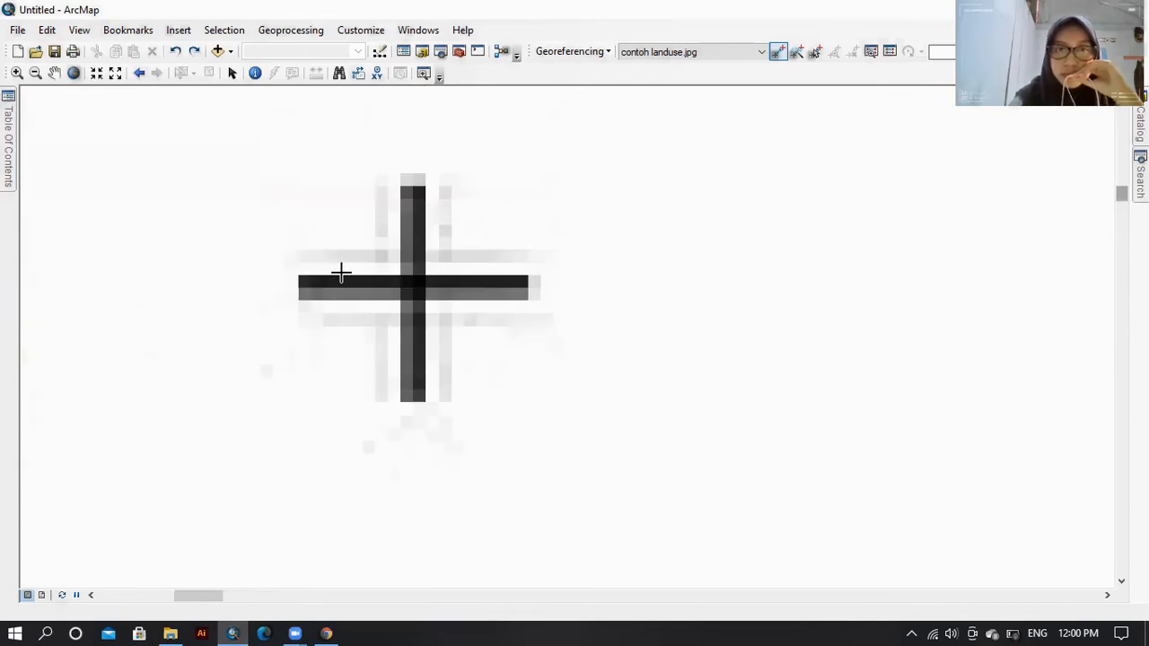
{"action": "scroll", "coordinate": [341, 273], "scroll_direction": "down", "scroll_amount": 1}
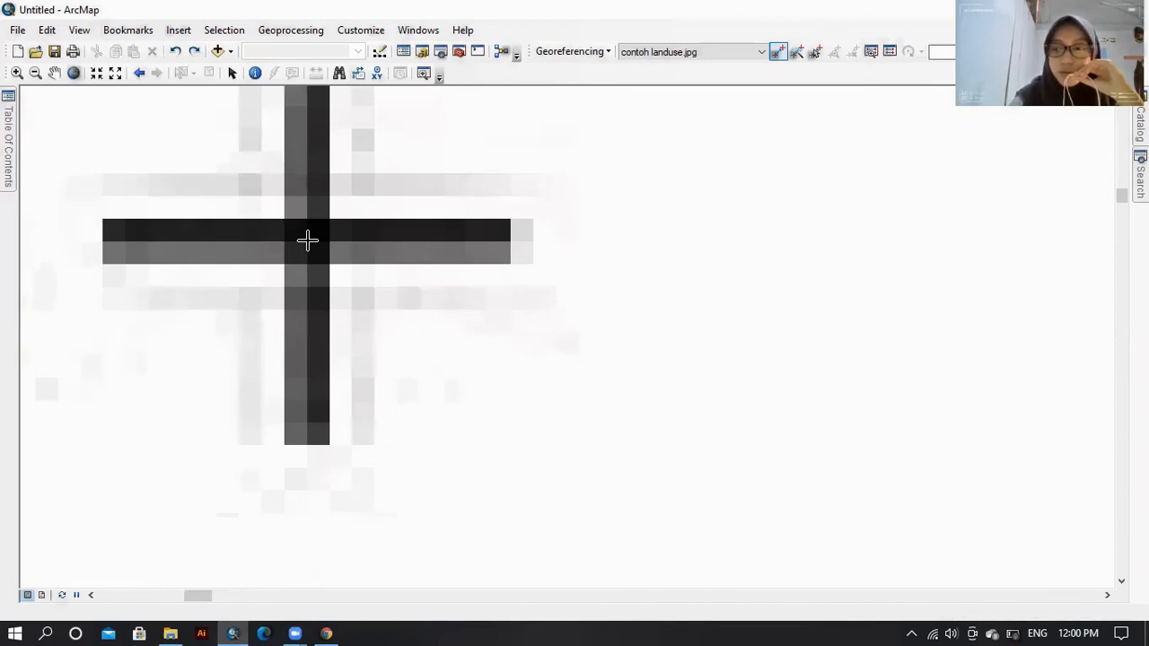
{"action": "scroll", "coordinate": [307, 240], "scroll_direction": "up", "scroll_amount": 2}
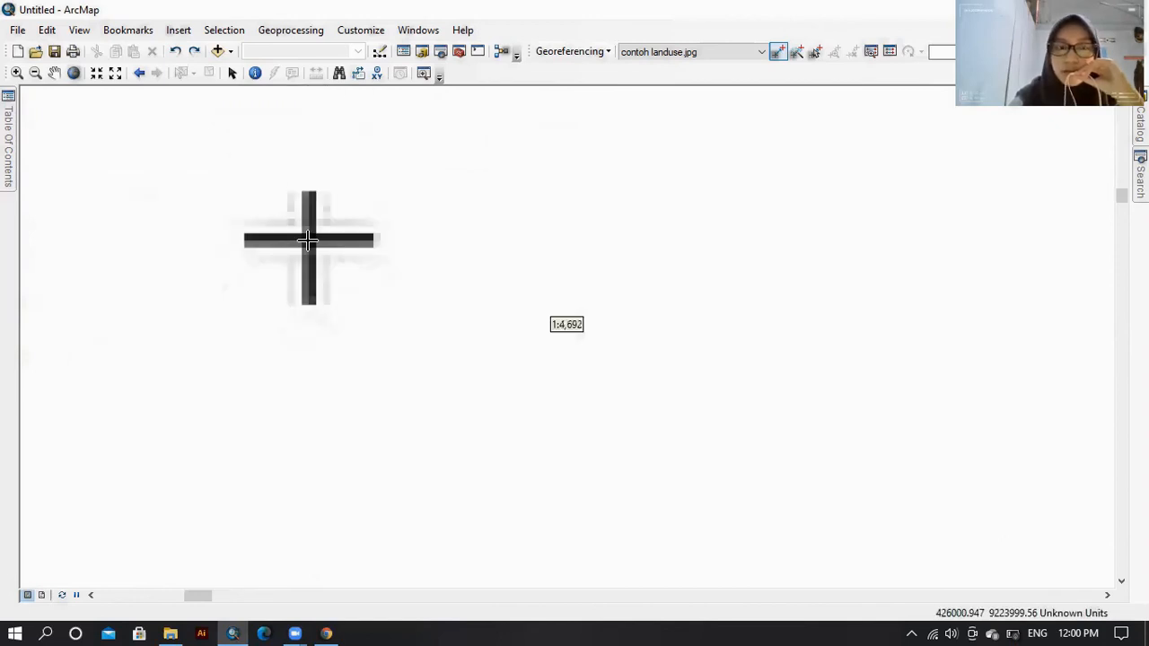
{"action": "scroll", "coordinate": [307, 239], "scroll_direction": "up", "scroll_amount": 2}
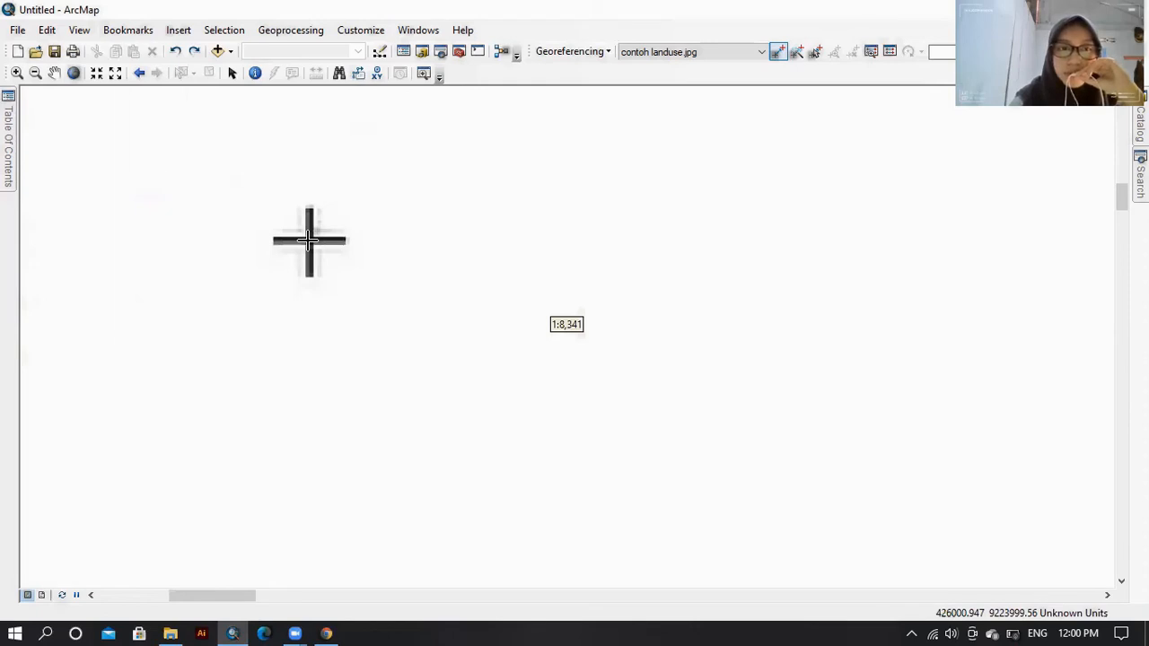
{"action": "scroll", "coordinate": [307, 240], "scroll_direction": "up", "scroll_amount": 5}
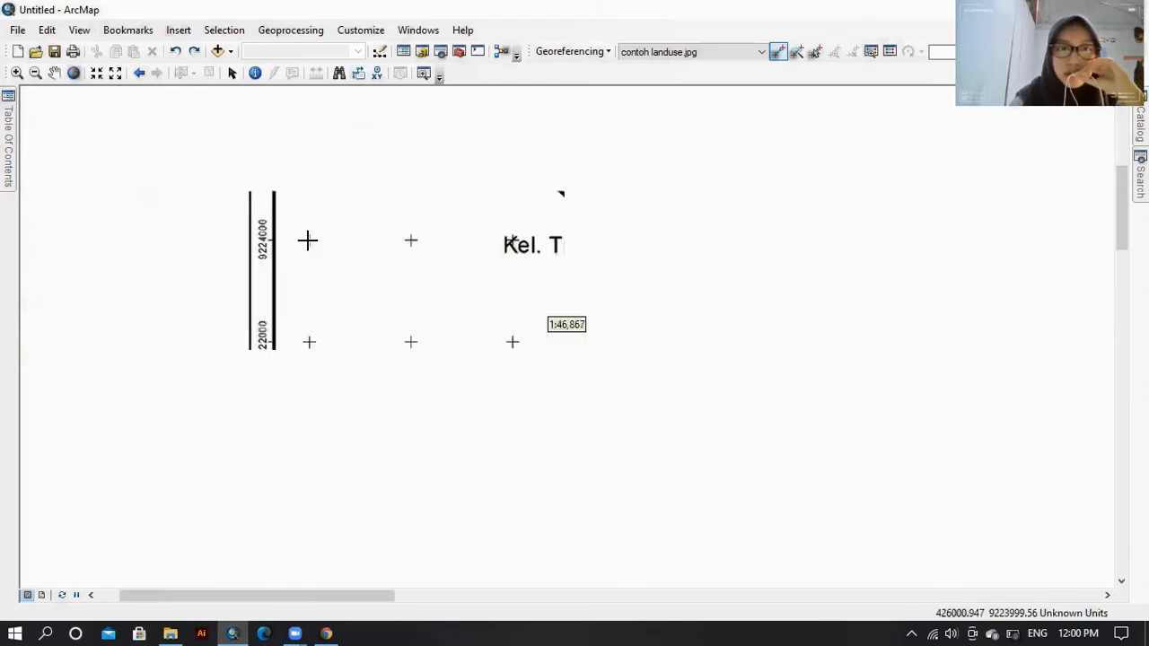
{"action": "left_click", "coordinate": [307, 240]}
Open coordinate entry for the fourth control point and set its X coordinate to 426000
{"action": "right_click", "coordinate": [333, 257]}
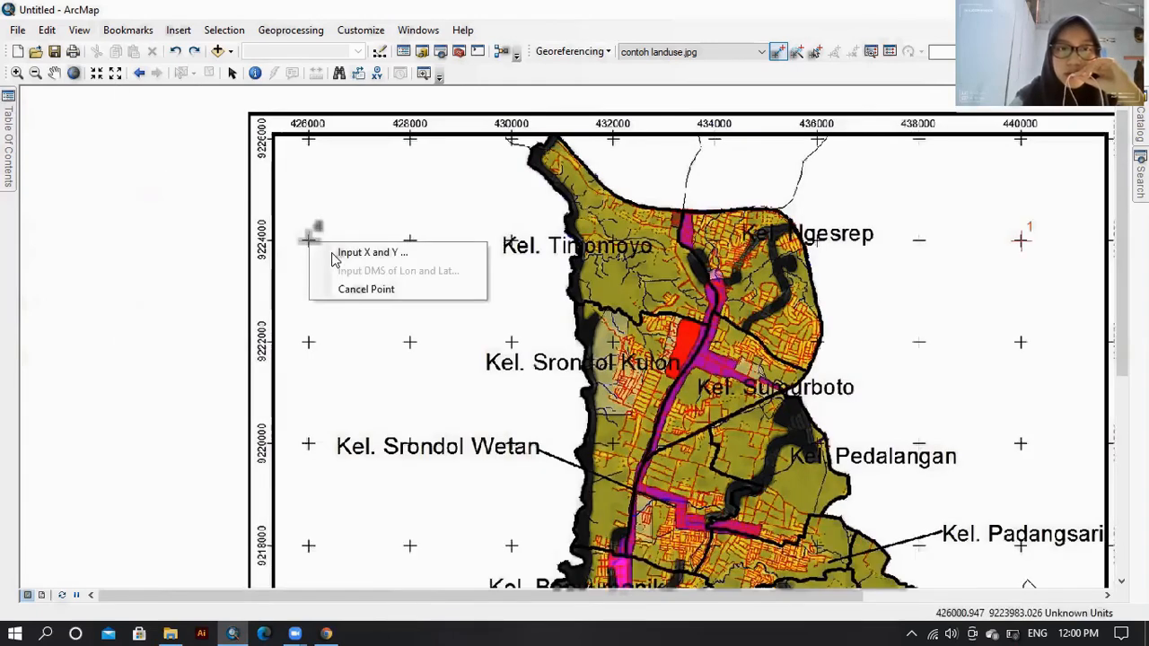
{"action": "left_click", "coordinate": [332, 255]}
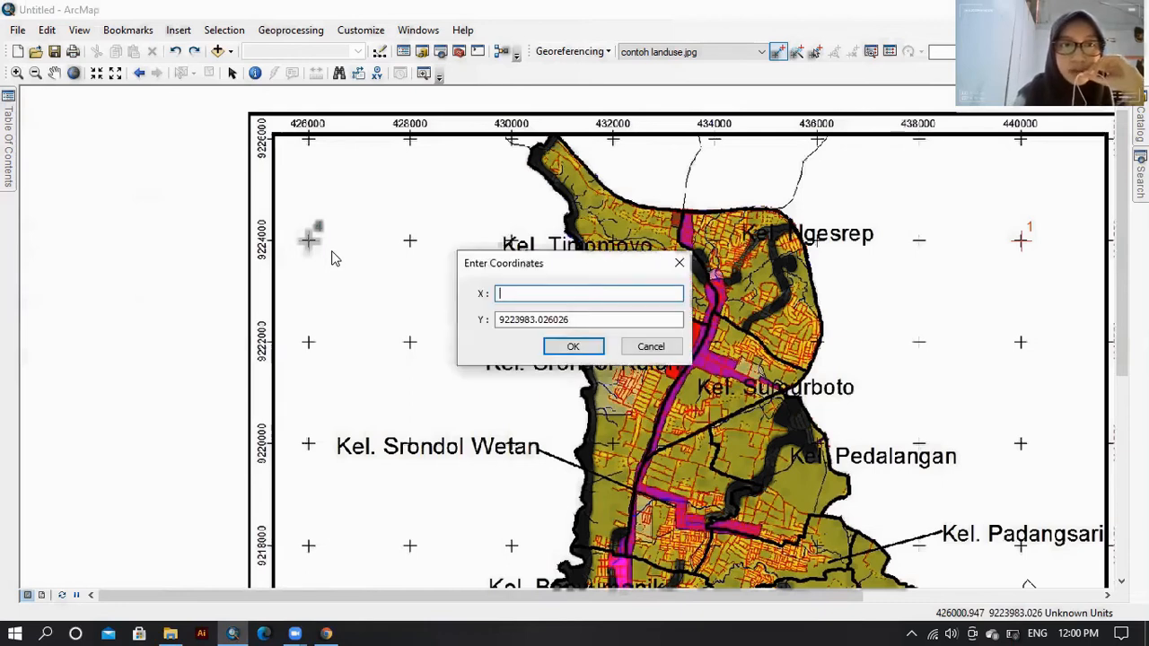
{"action": "type", "text": "426000"}
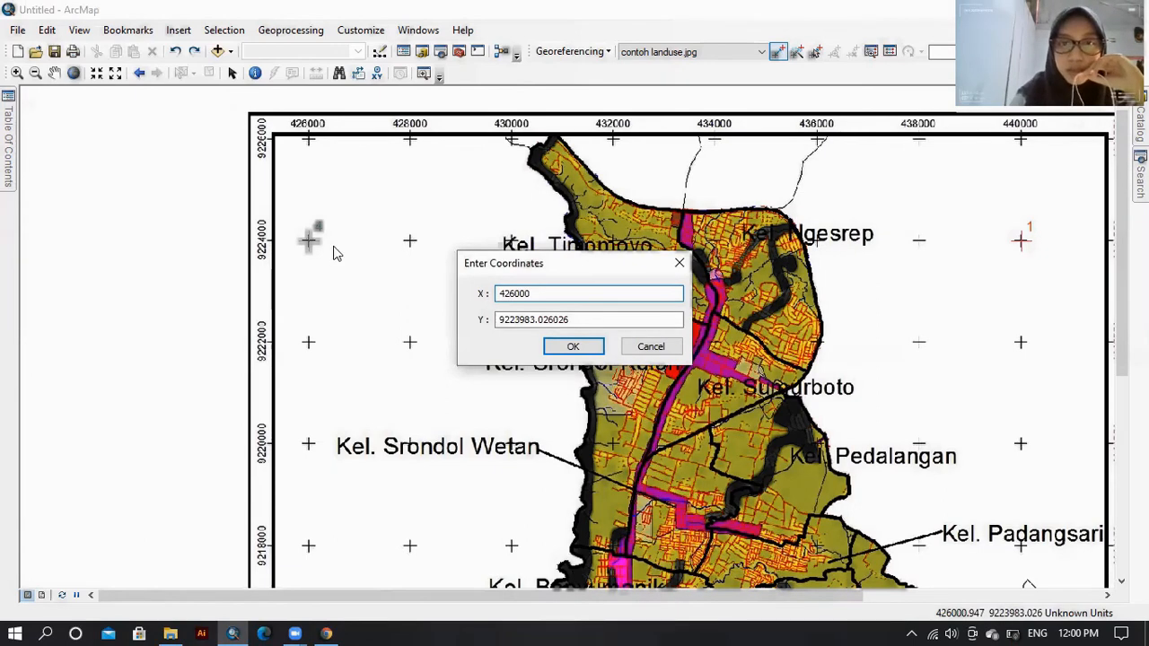
Set the fourth control point's Y coordinate to 9224000 and apply its coordinates
{"action": "left_click", "coordinate": [593, 325]}
{"action": "key", "text": "BackSpace"}
{"action": "key", "text": "BackSpace"}
{"action": "key", "text": "BackSpace"}
{"action": "key", "text": "BackSpace"}
{"action": "key", "text": "BackSpace"}
{"action": "key", "text": "BackSpace"}
{"action": "key", "text": "BackSpace"}
{"action": "key", "text": "BackSpace"}
{"action": "key", "text": "BackSpace"}
{"action": "key", "text": "BackSpace"}
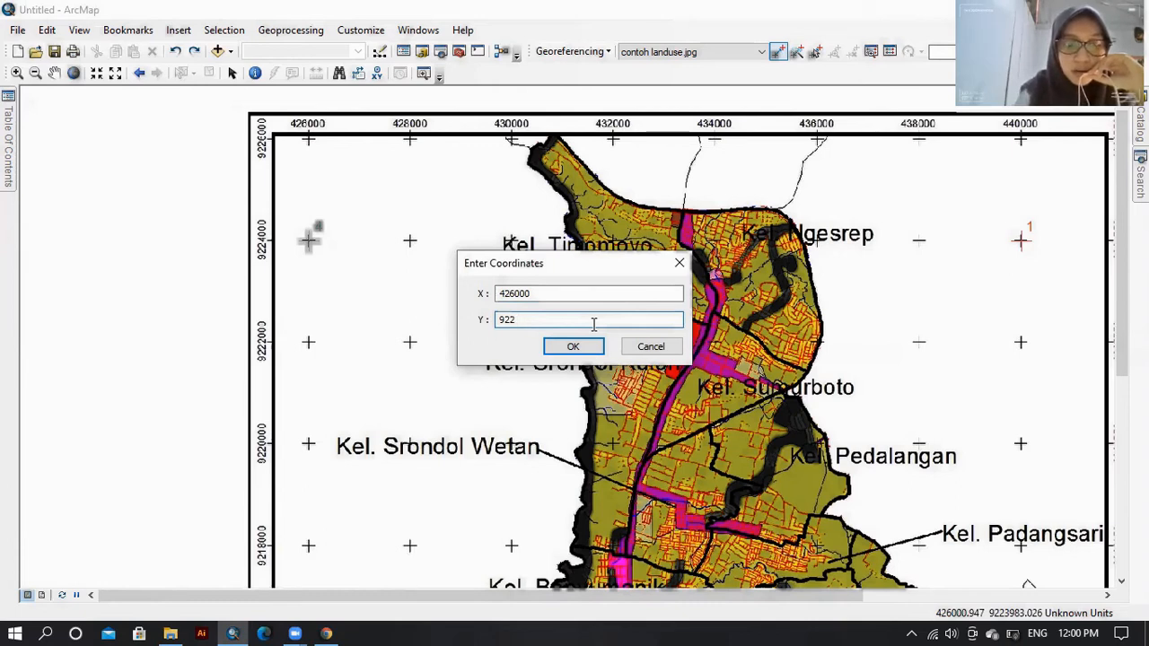
{"action": "type", "text": "4000"}
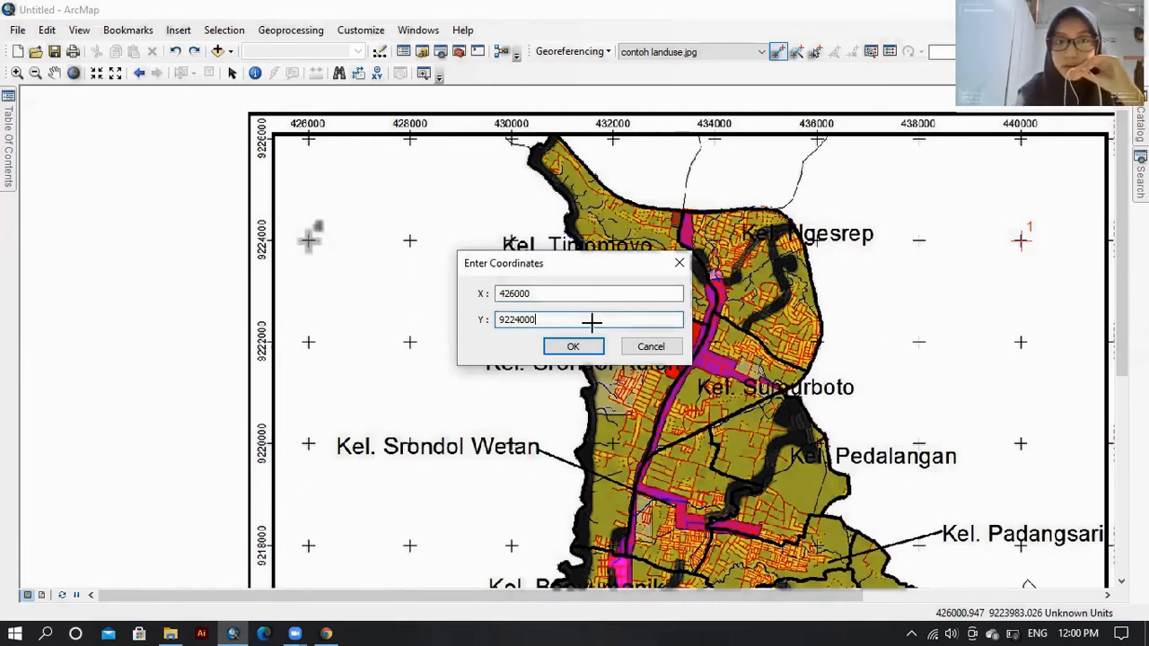
{"action": "key", "text": "Return"}
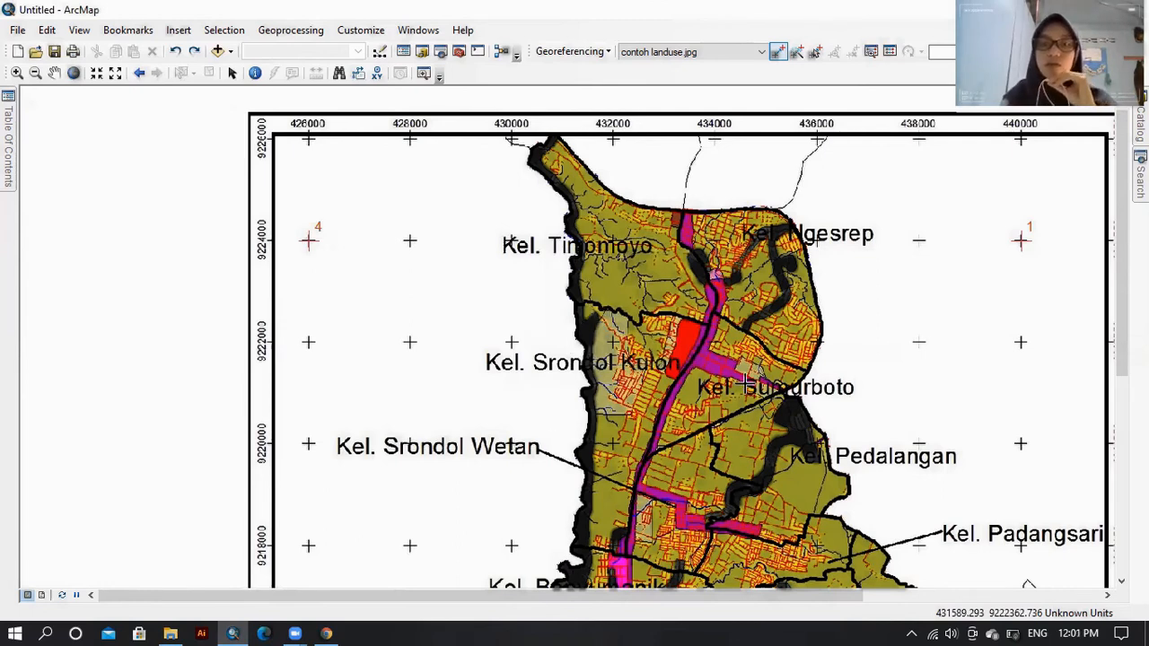
Open the link table and examine the four control points' map coordinates, residuals and total RMS error
{"action": "scroll", "coordinate": [924, 332], "scroll_direction": "up", "scroll_amount": 2}
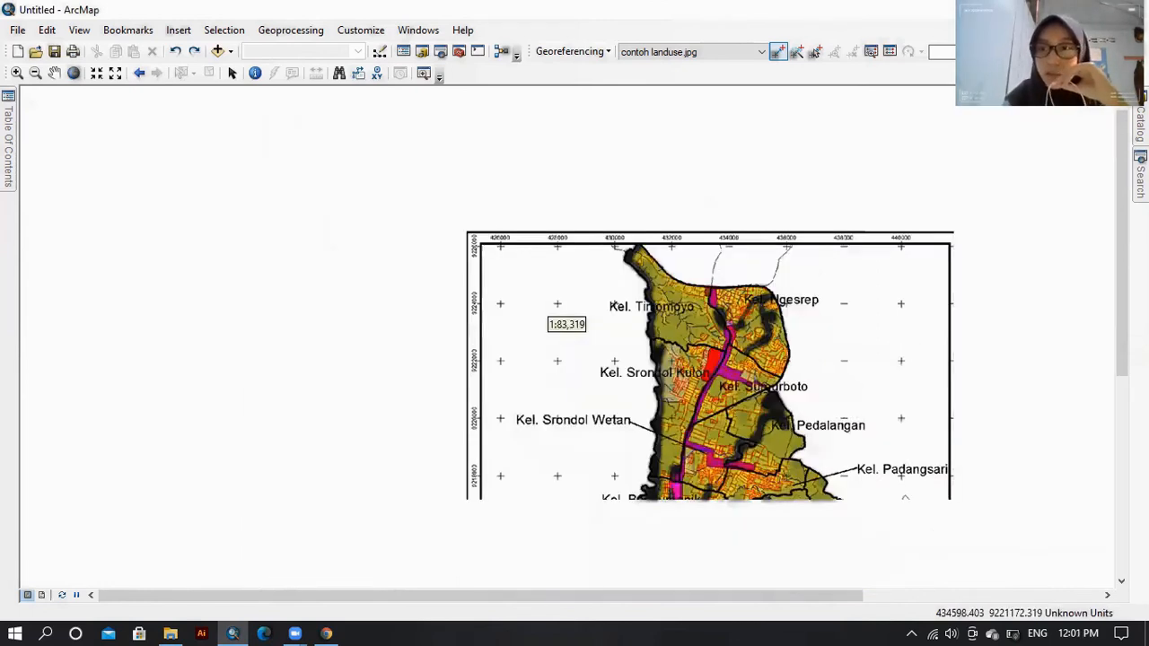
{"action": "left_click", "coordinate": [54, 72]}
{"action": "left_click_drag", "start_coordinate": [777, 357], "coordinate": [608, 234]}
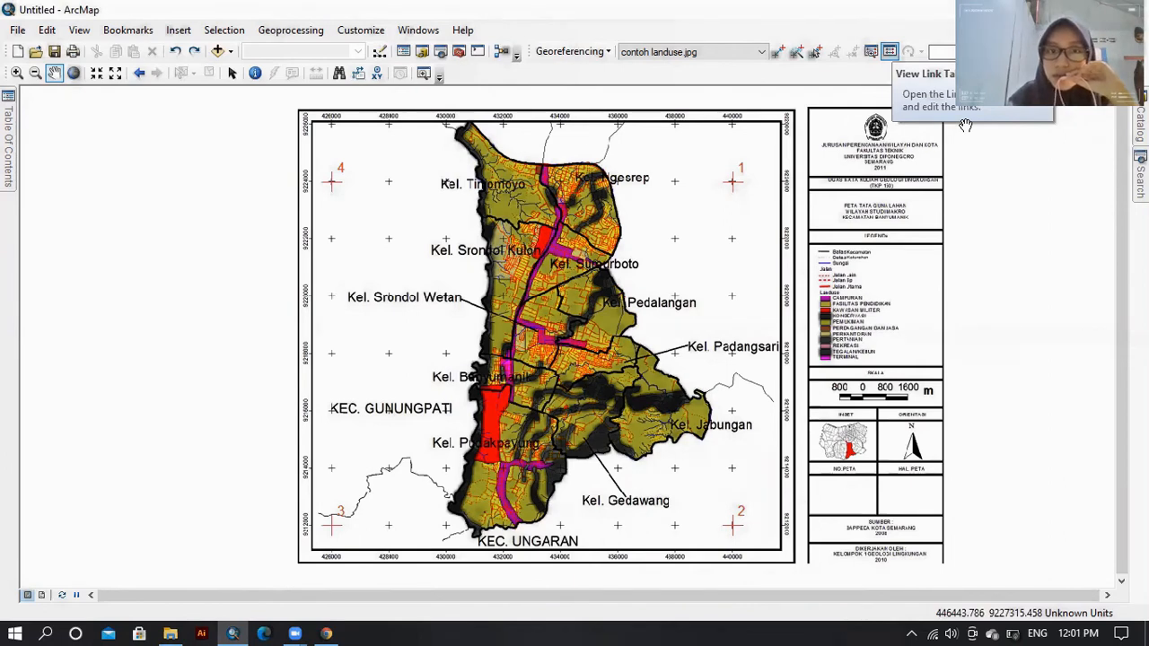
{"action": "left_click", "coordinate": [889, 52]}
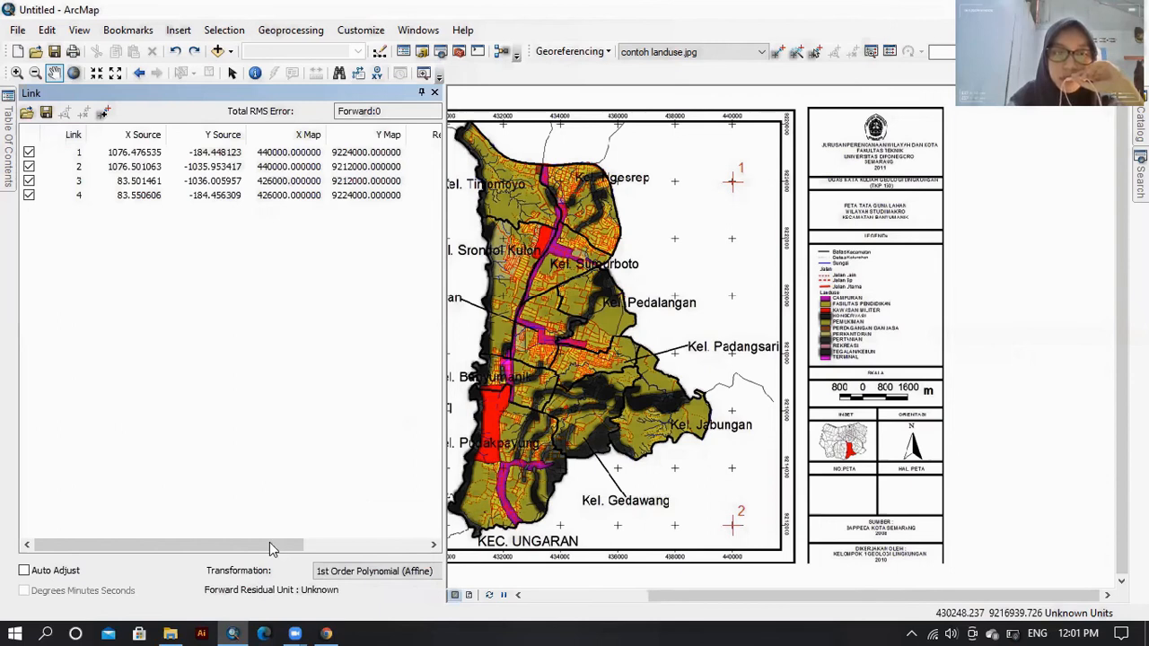
{"action": "left_click", "coordinate": [323, 542]}
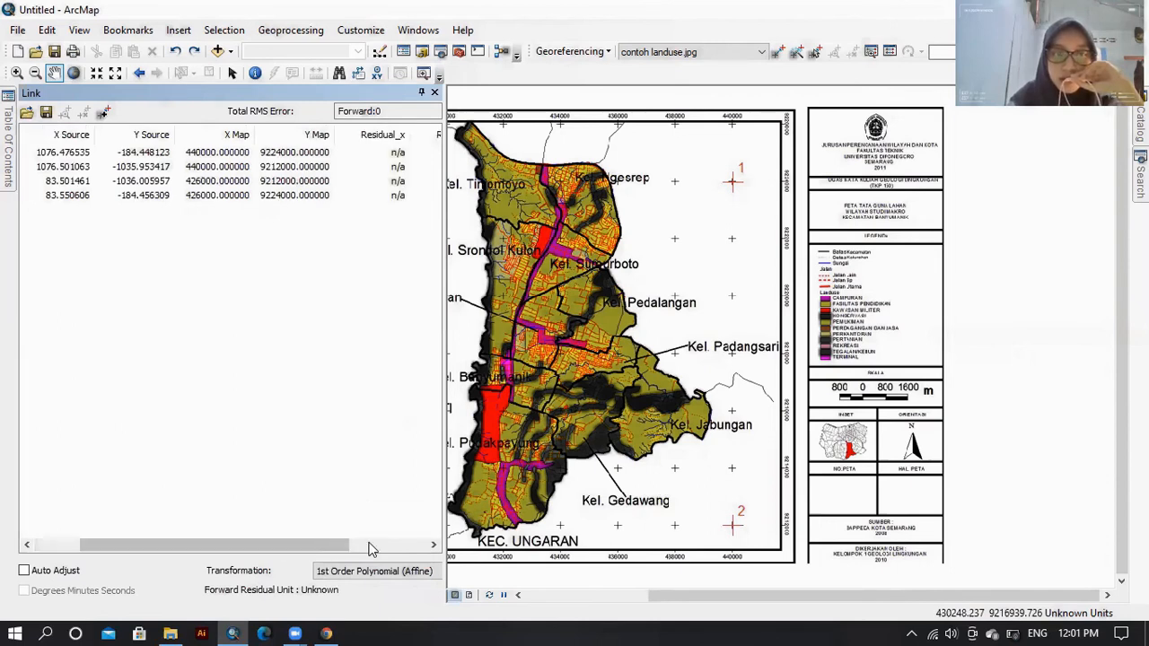
{"action": "left_click", "coordinate": [364, 543]}
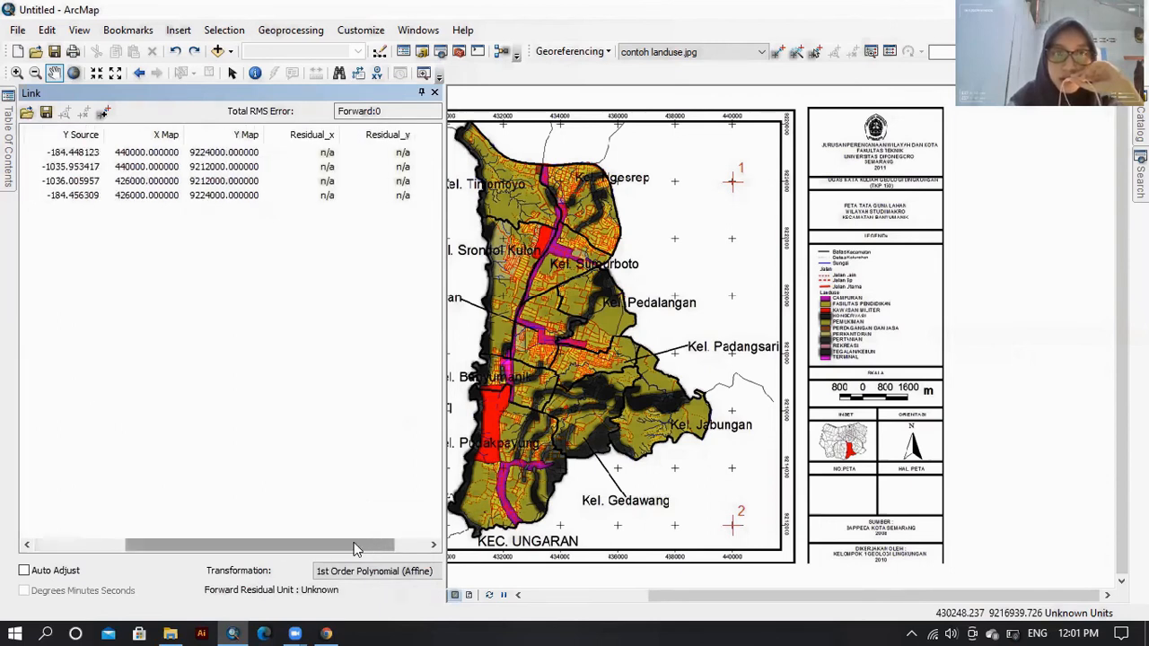
Close the link table and run Auto Adjust on the control points of contoh landuse.jpg, dismissing the warning
{"action": "left_click", "coordinate": [434, 95]}
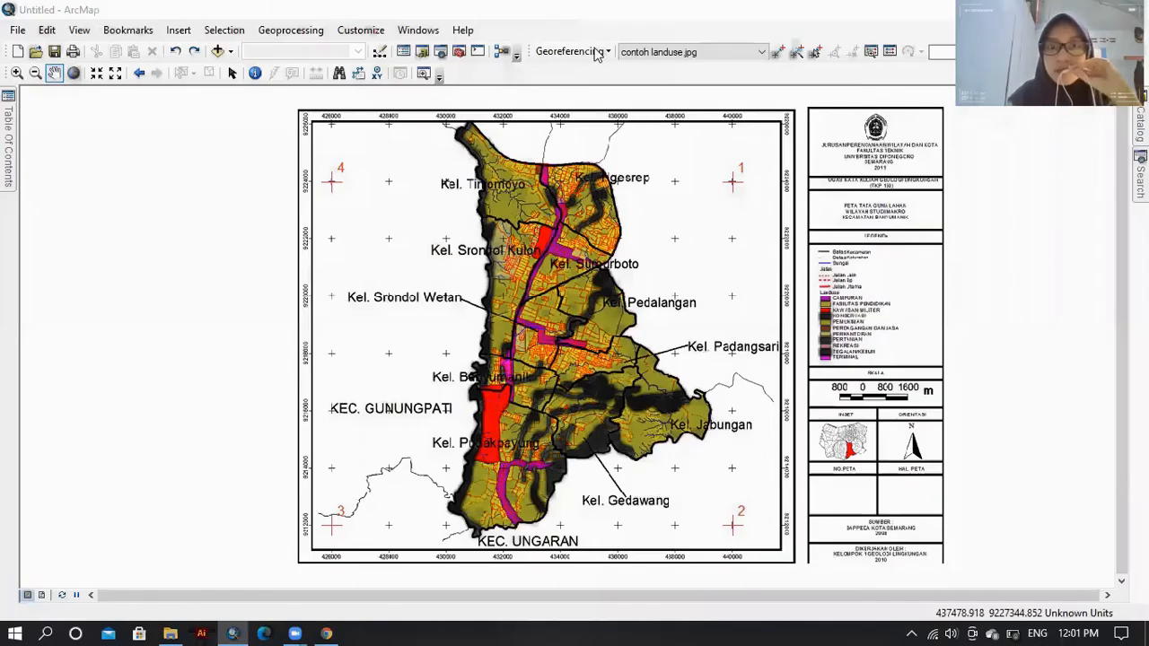
{"action": "left_click", "coordinate": [595, 52]}
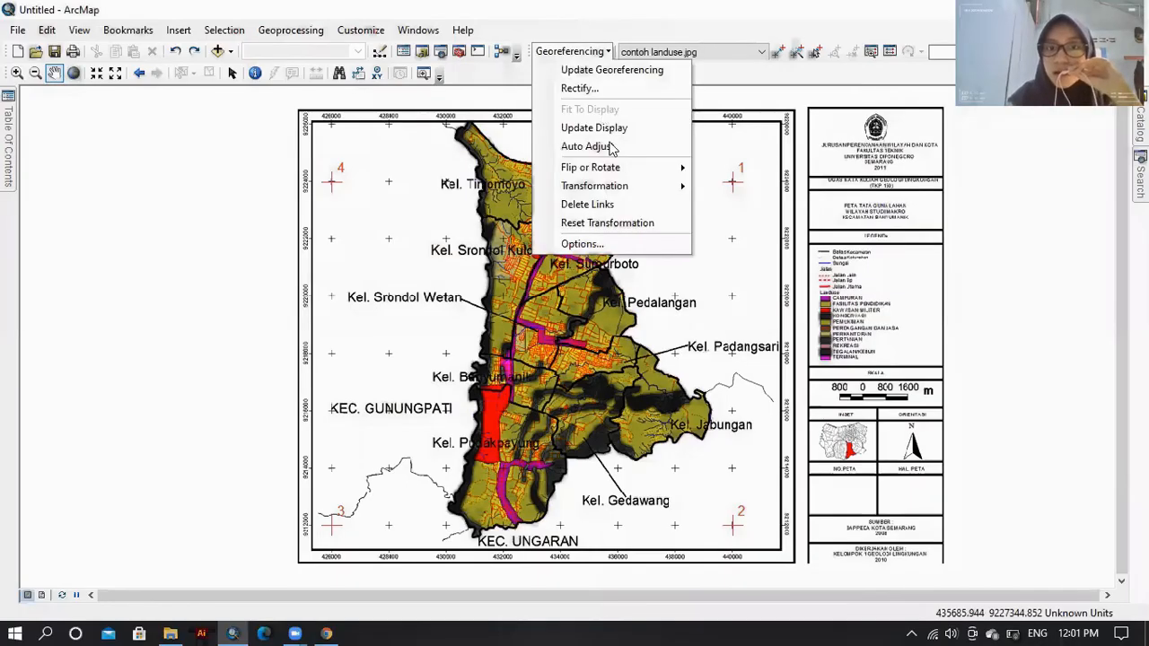
{"action": "left_click", "coordinate": [610, 148]}
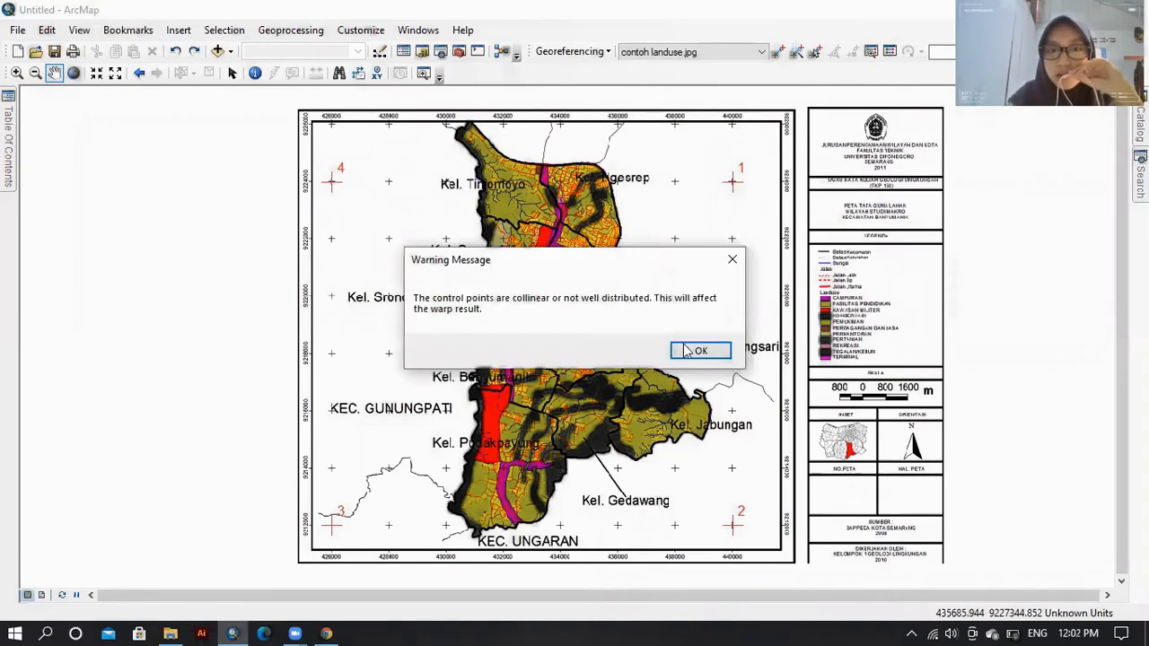
{"action": "left_click", "coordinate": [734, 260]}
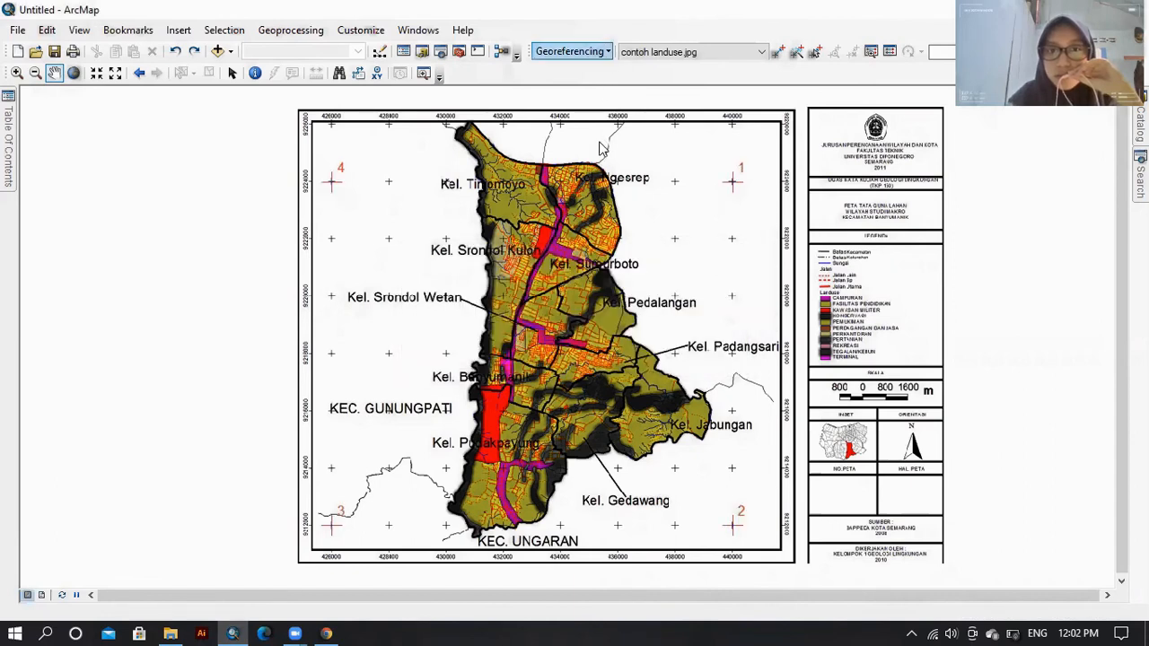
Recheck the control points' x and y residuals and the total RMS error in the link table
{"action": "left_click", "coordinate": [890, 54]}
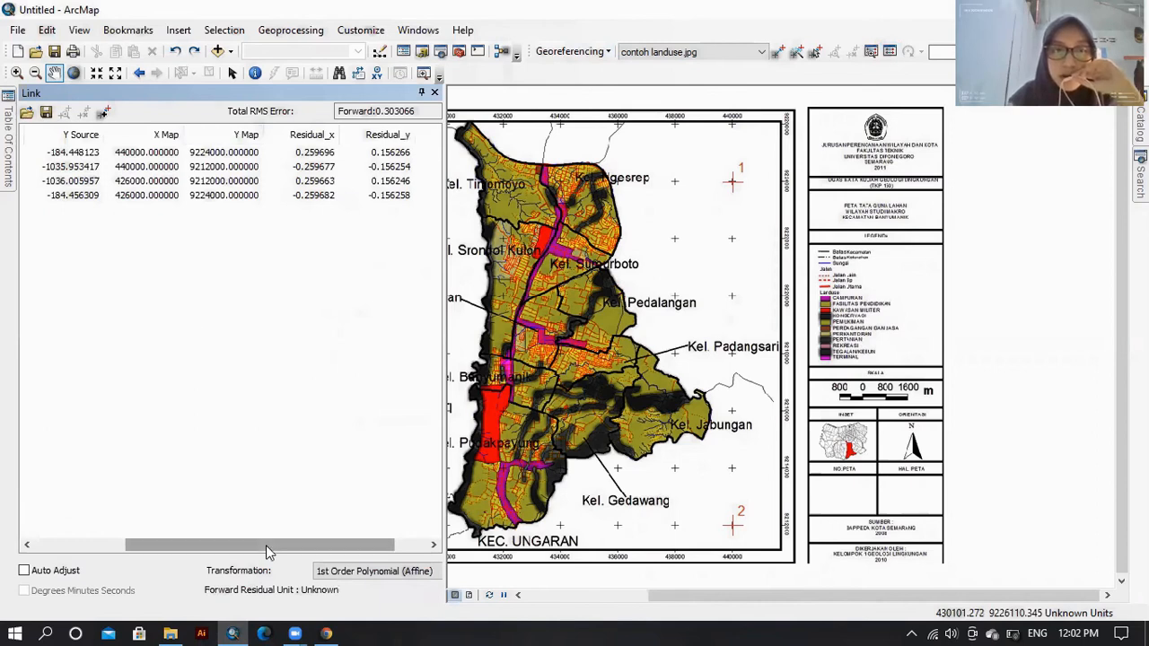
{"action": "left_click_drag", "start_coordinate": [265, 545], "coordinate": [334, 579]}
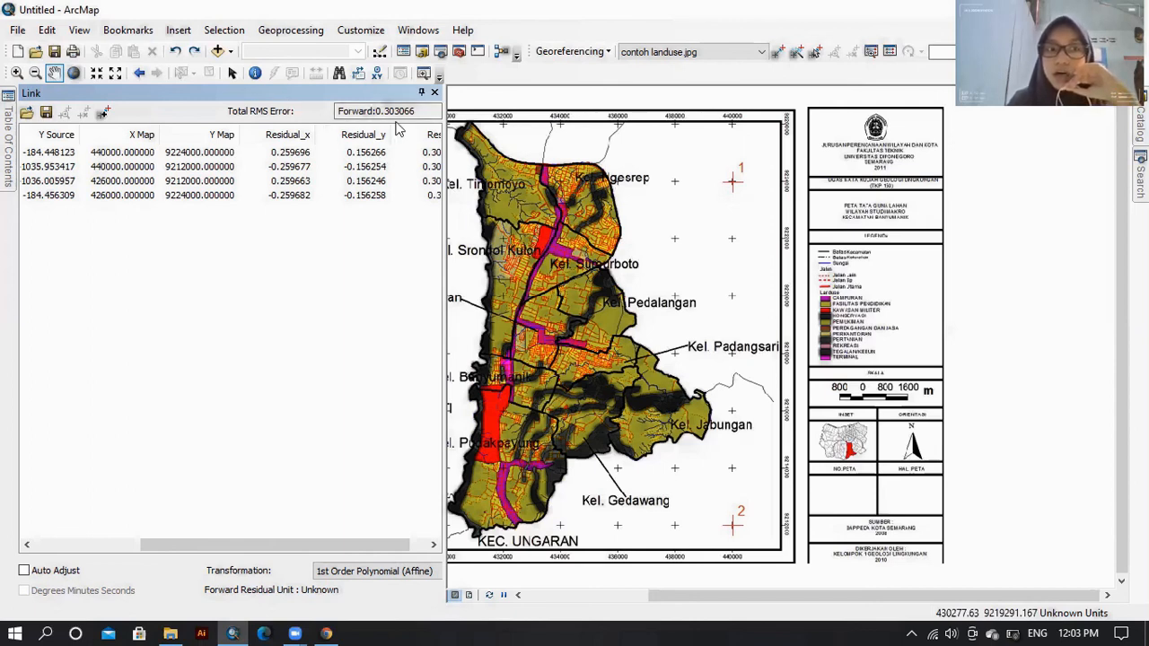
{"action": "left_click", "coordinate": [435, 95]}
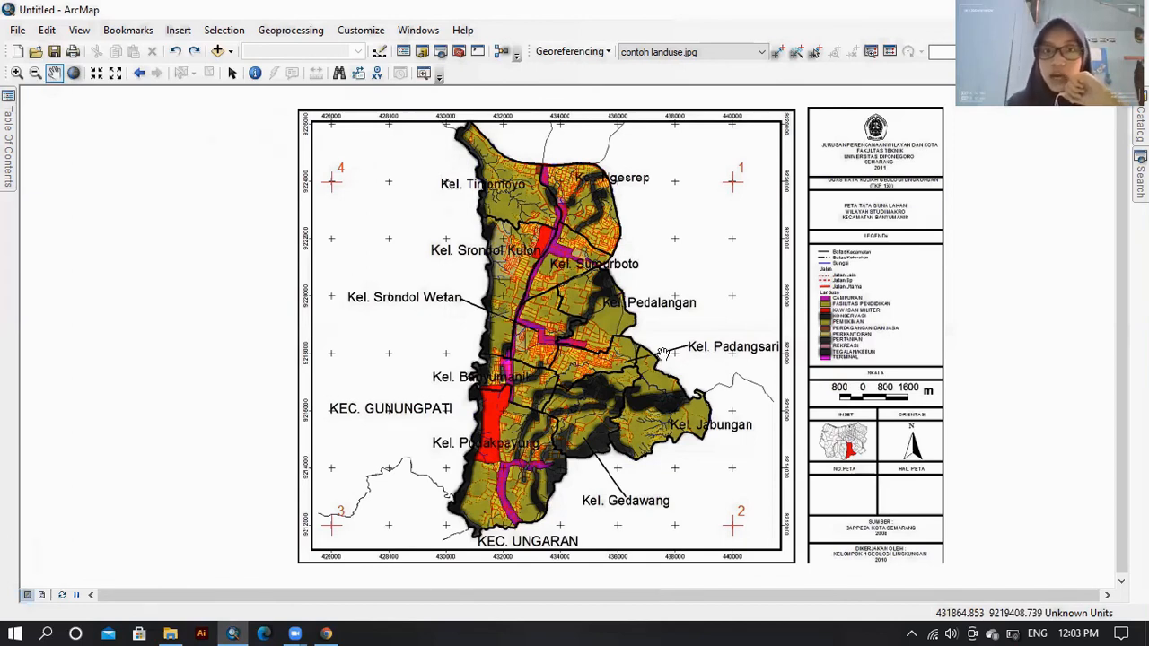
Save the current warp to contoh landuse.jpg with Update Georeferencing and switch to the Select Elements tool
{"action": "left_click", "coordinate": [595, 54]}
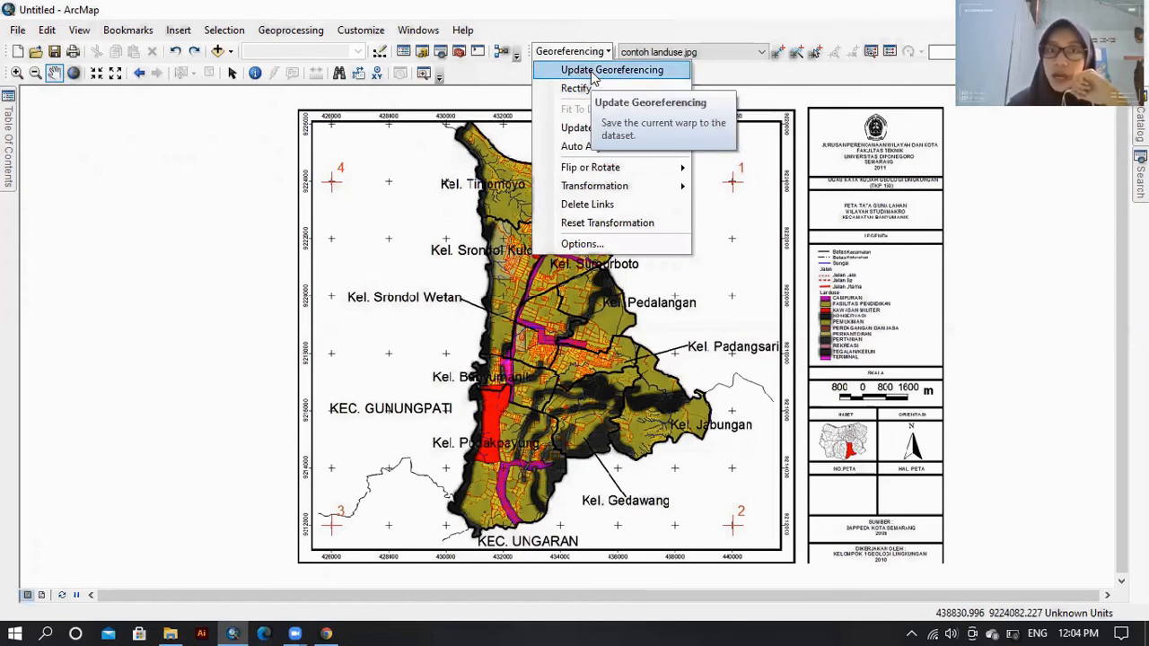
{"action": "left_click", "coordinate": [591, 72]}
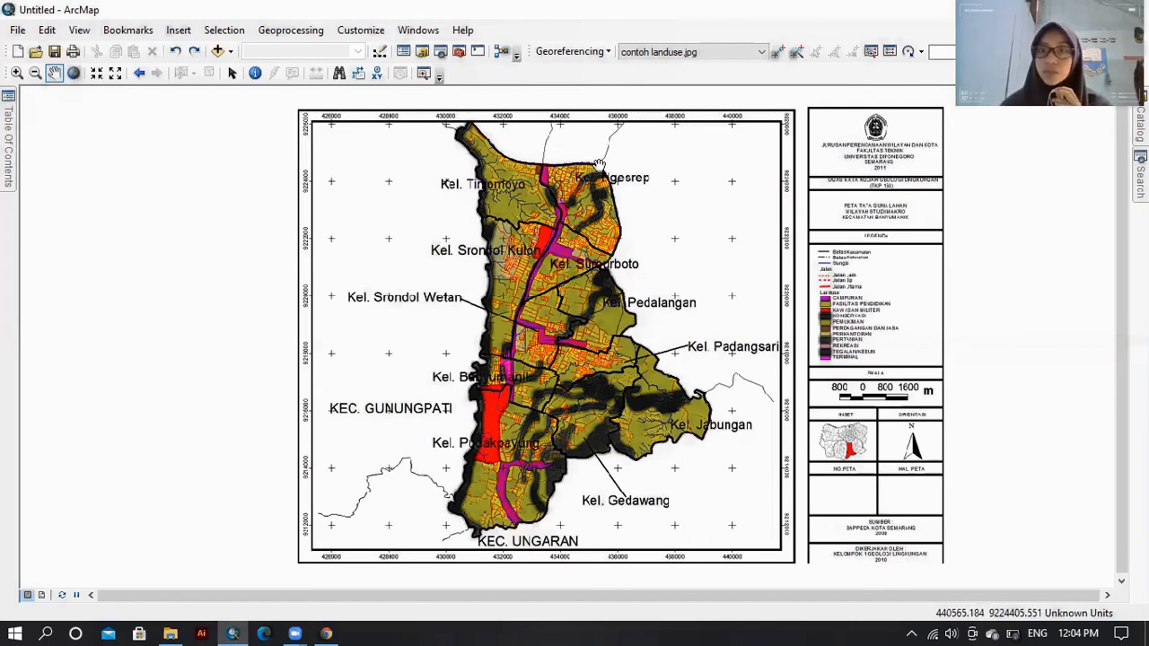
{"action": "left_click", "coordinate": [231, 74]}
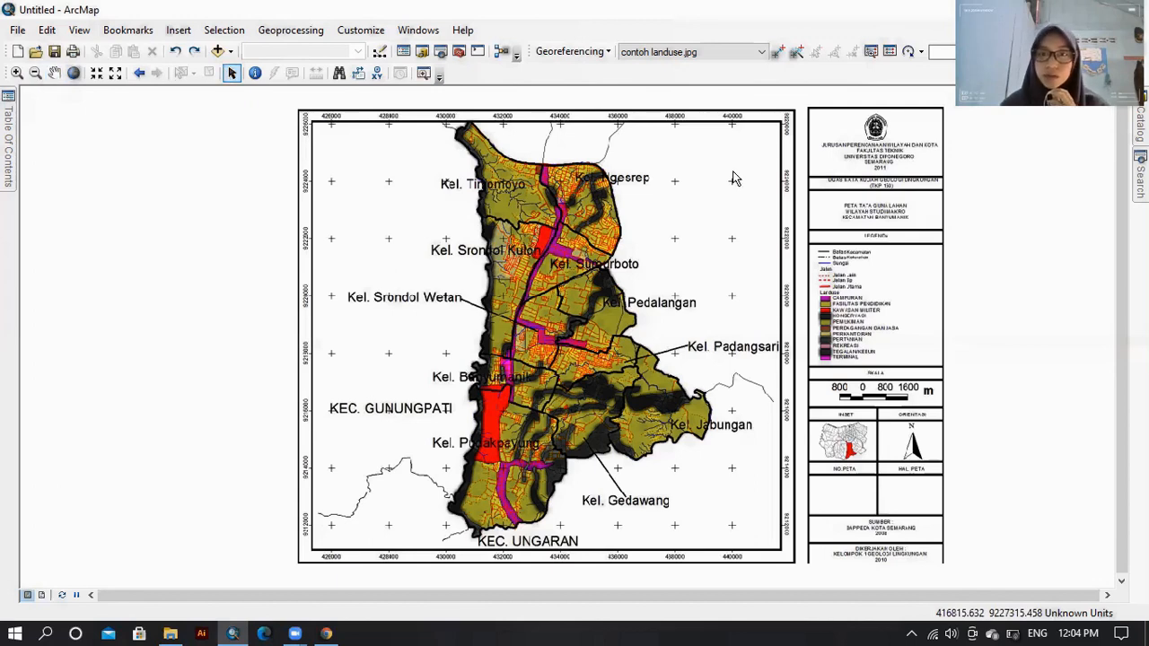